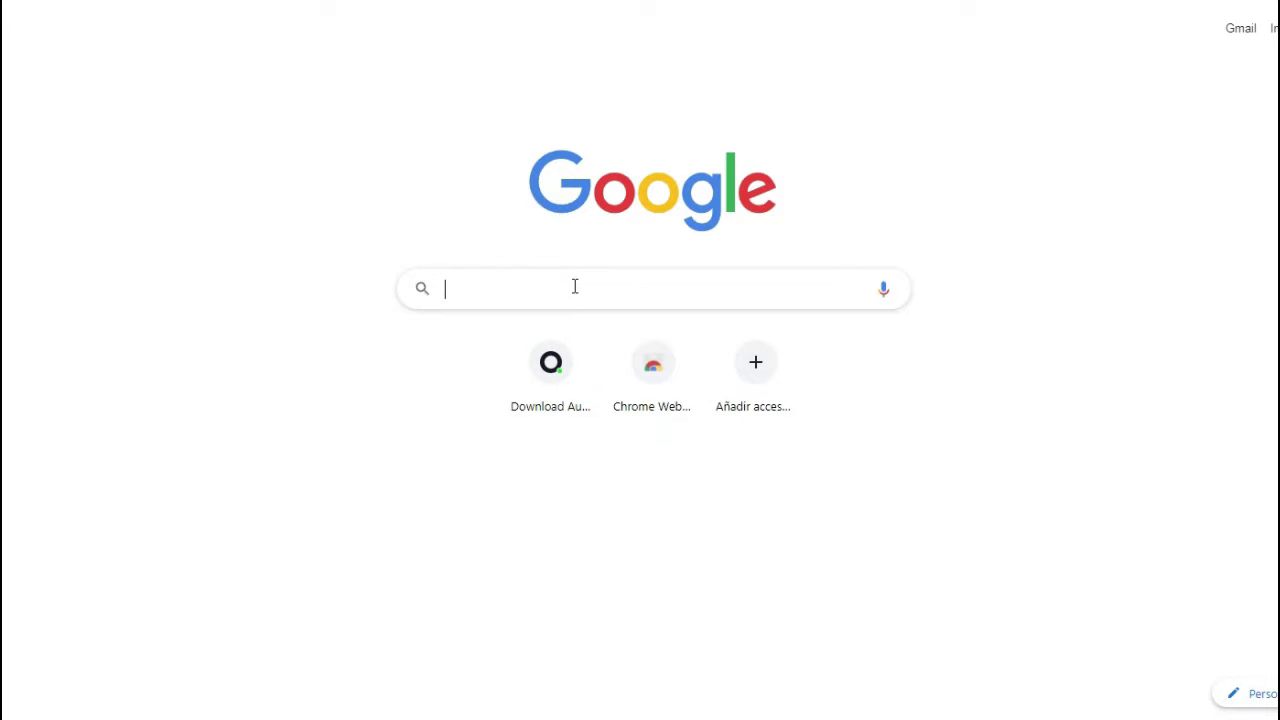
right_click(574, 288)
left_click(626, 400)
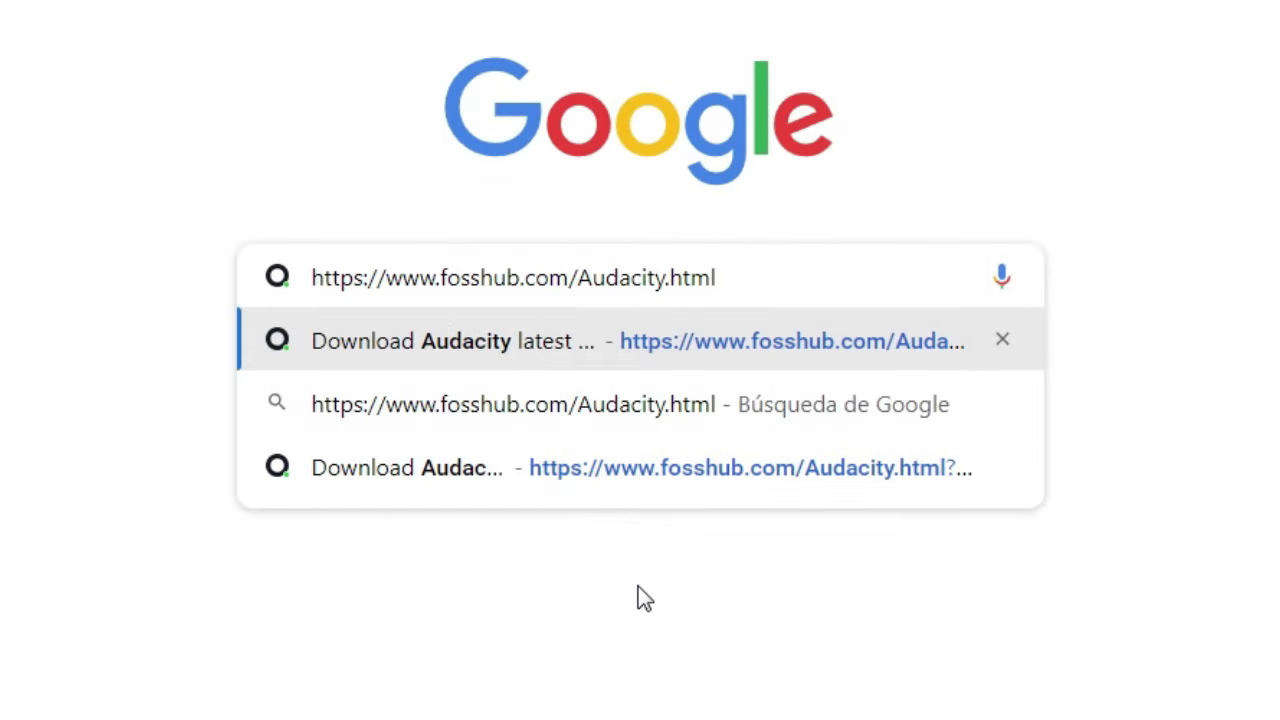
key("Return")
scroll(654, 491, "down", 3)
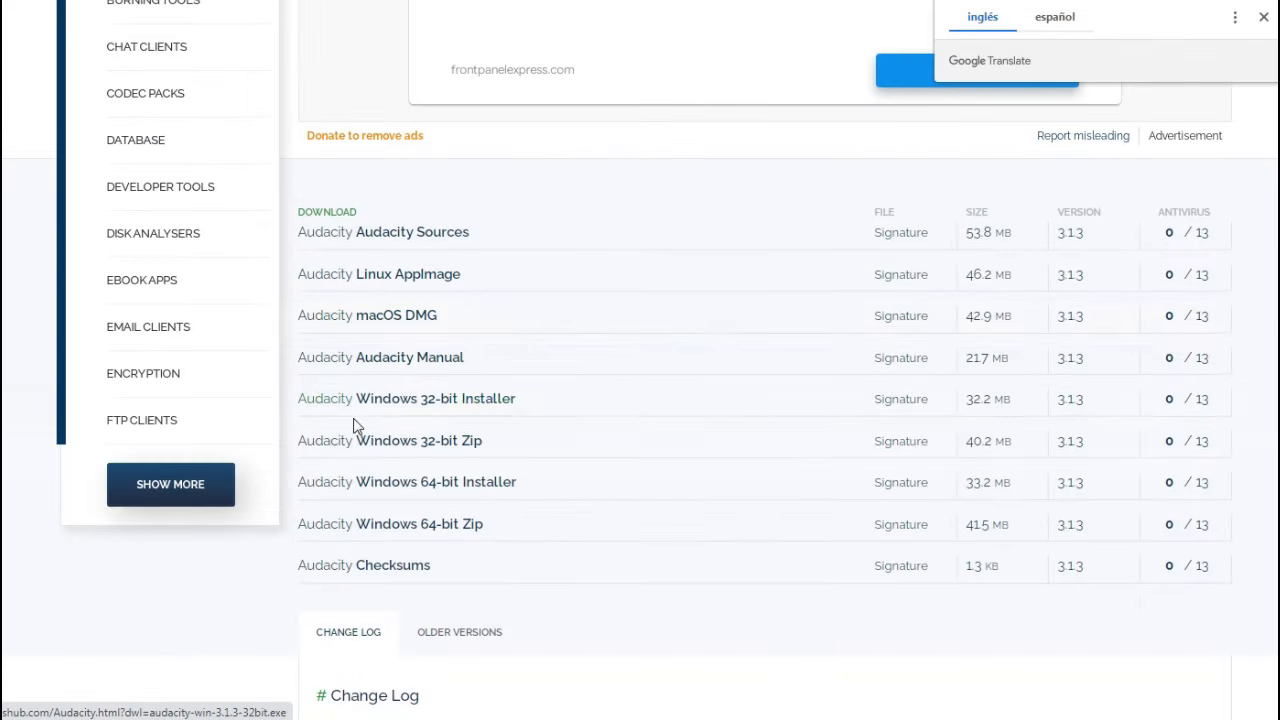
left_click(416, 482)
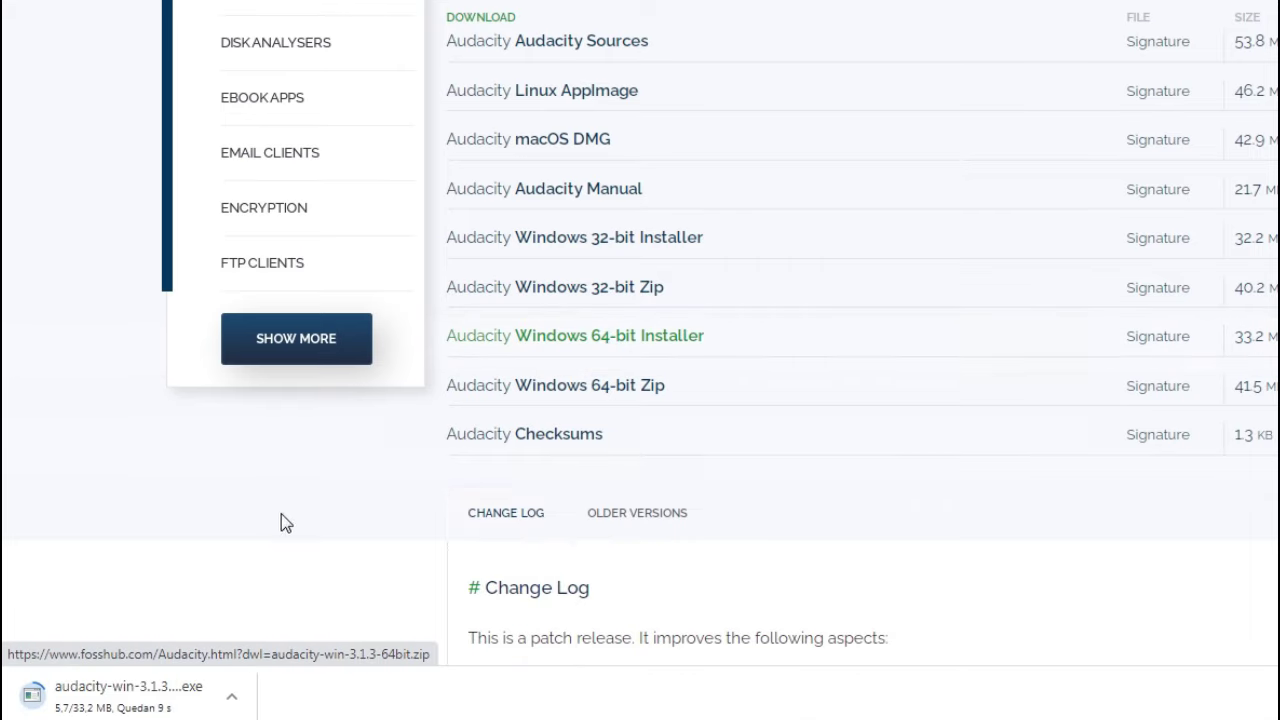
Run the downloaded installer, install Audacity in D:\Audacity, and launch the program on finishing
left_click(145, 700)
left_click(884, 328)
left_click(996, 445)
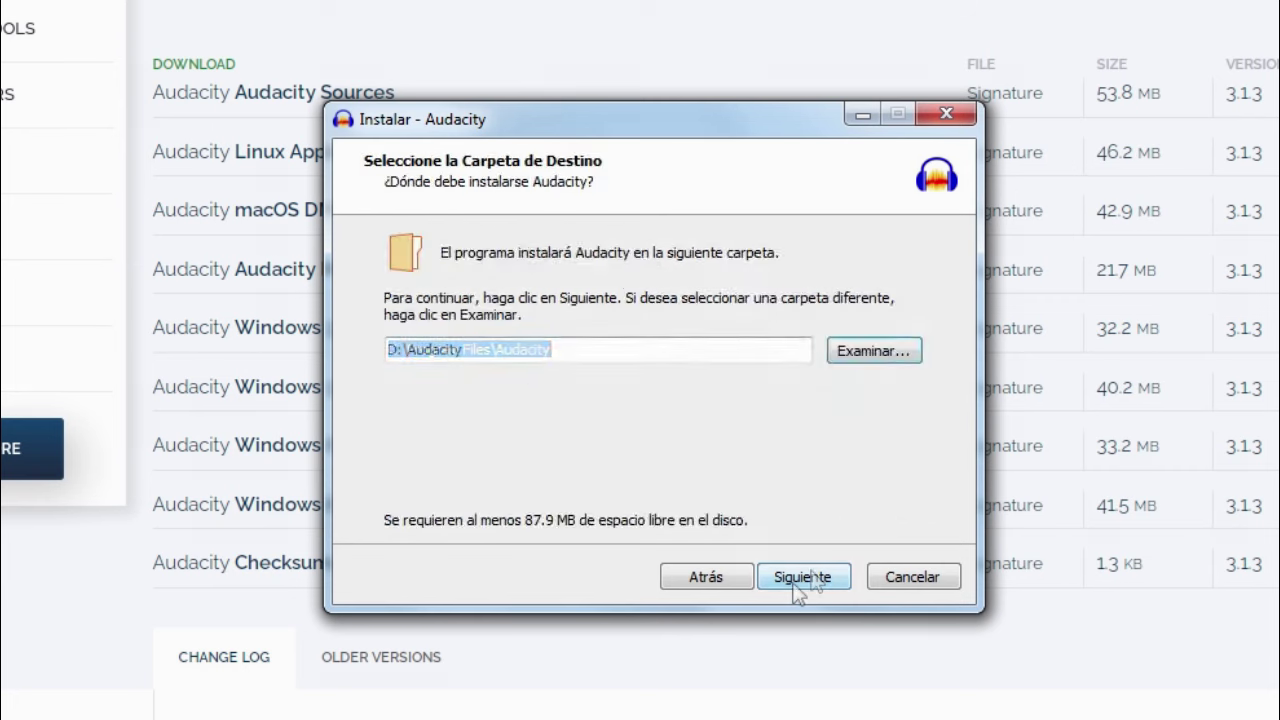
left_click(810, 579)
left_click(810, 580)
left_click(808, 584)
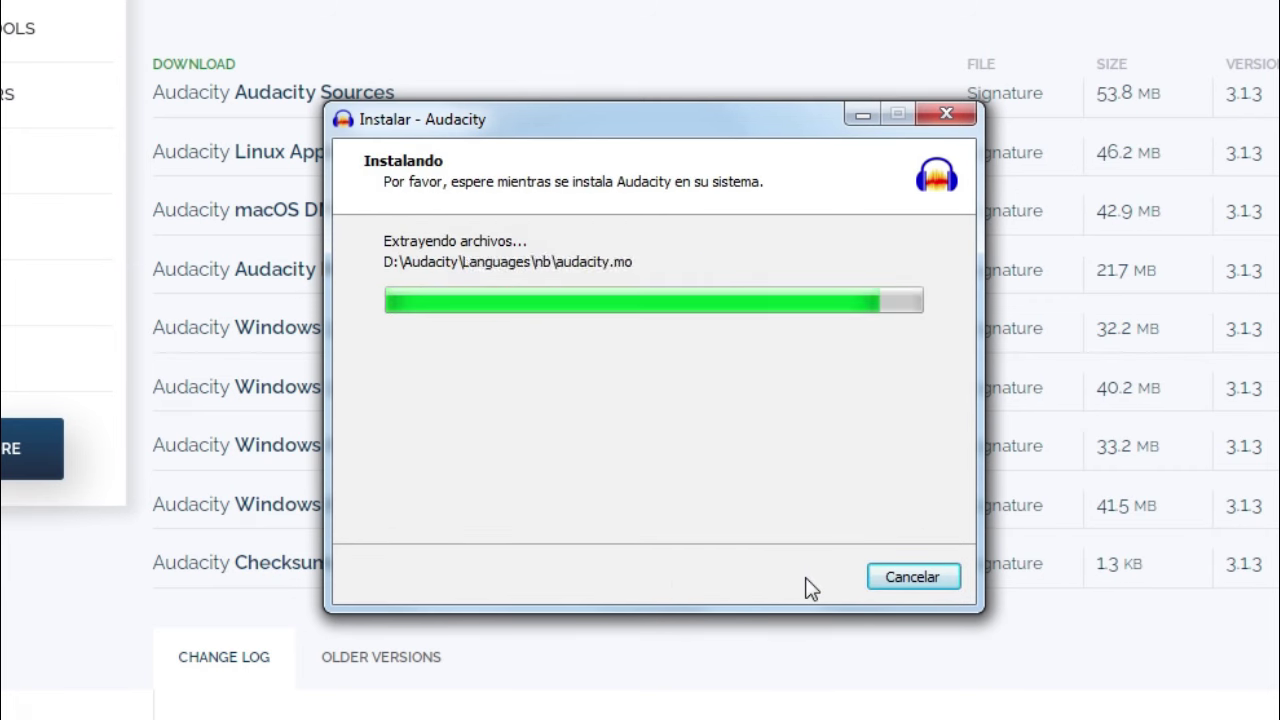
left_click(807, 578)
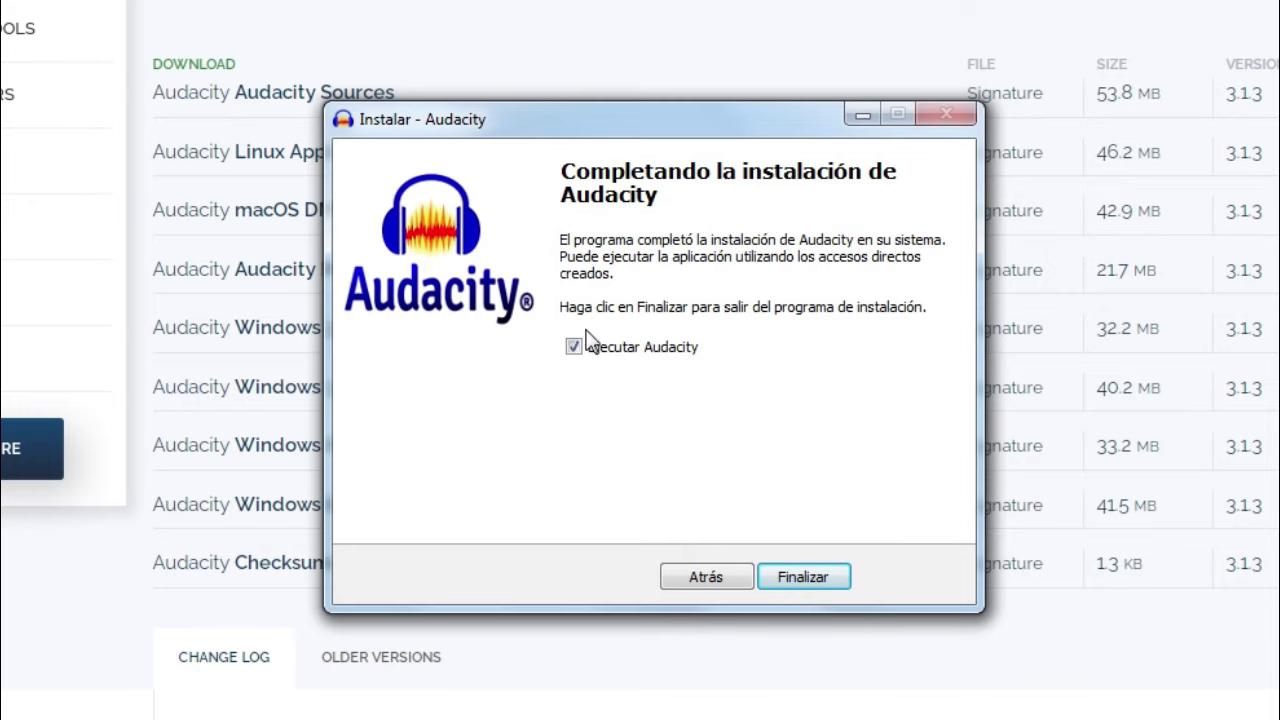
left_click(795, 577)
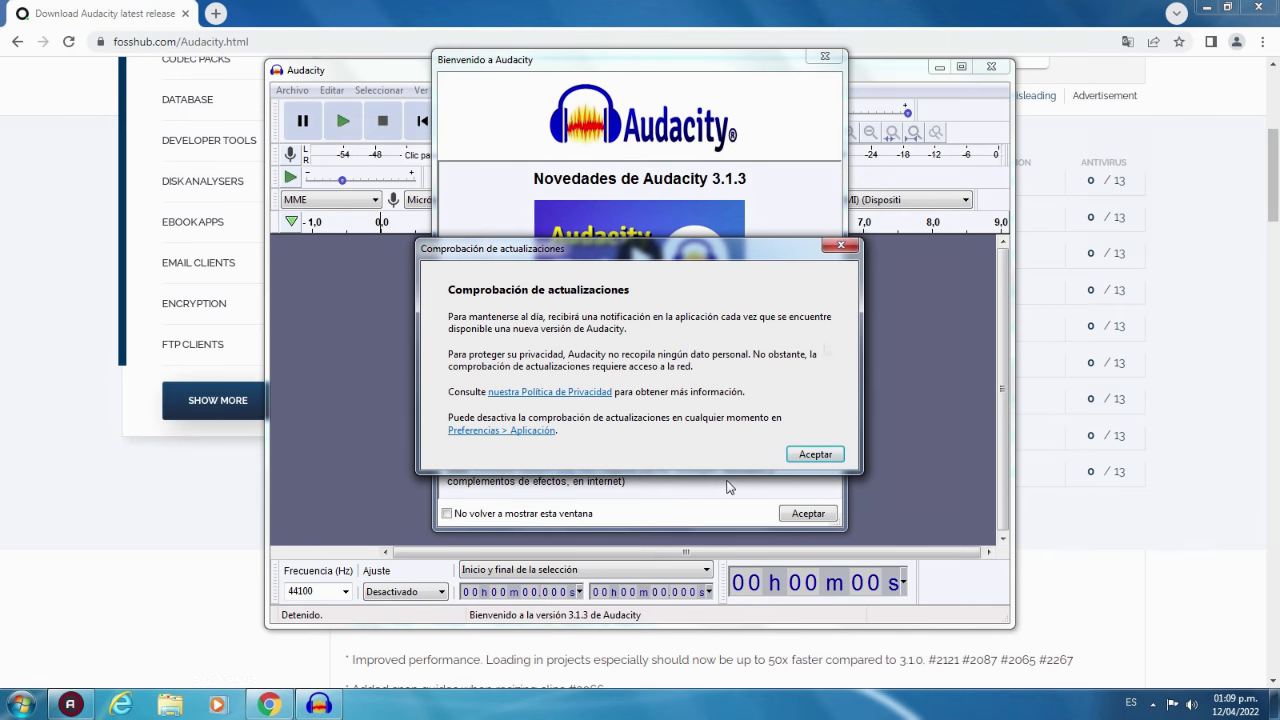
Dismiss the update-check notice and the welcome window, and maximize the Audacity window
left_click(843, 246)
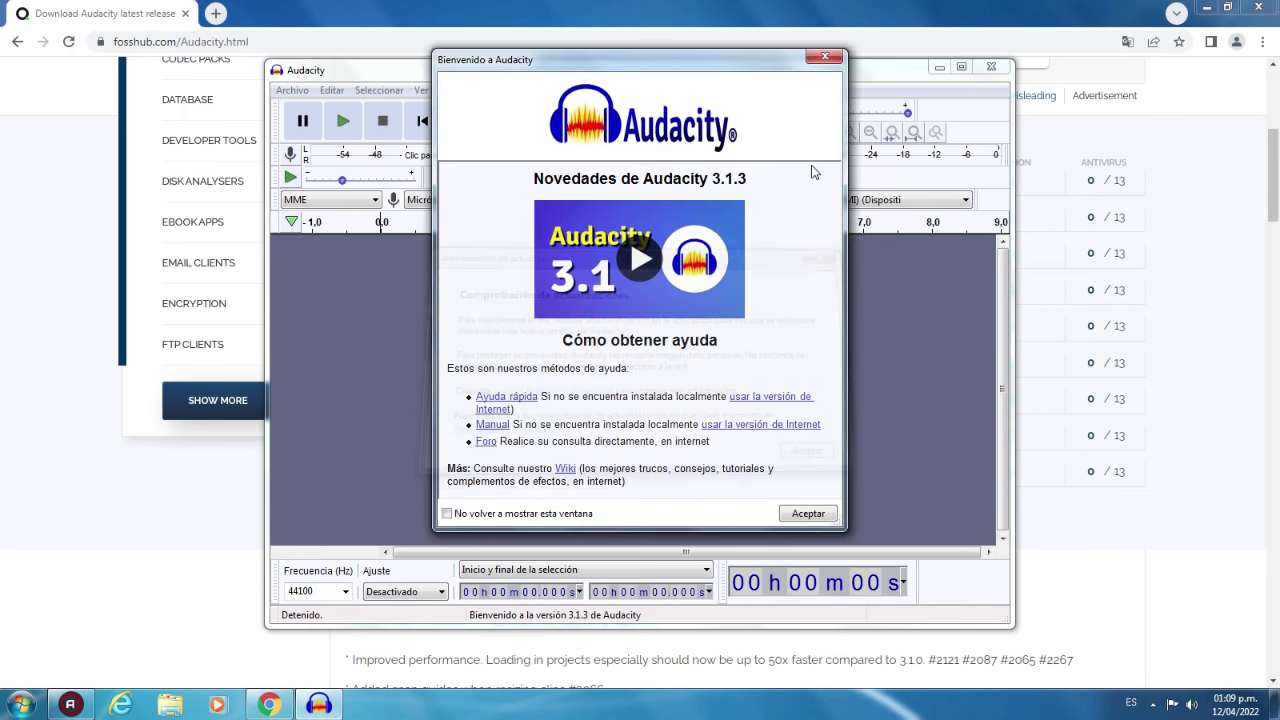
left_click(825, 57)
left_click(961, 66)
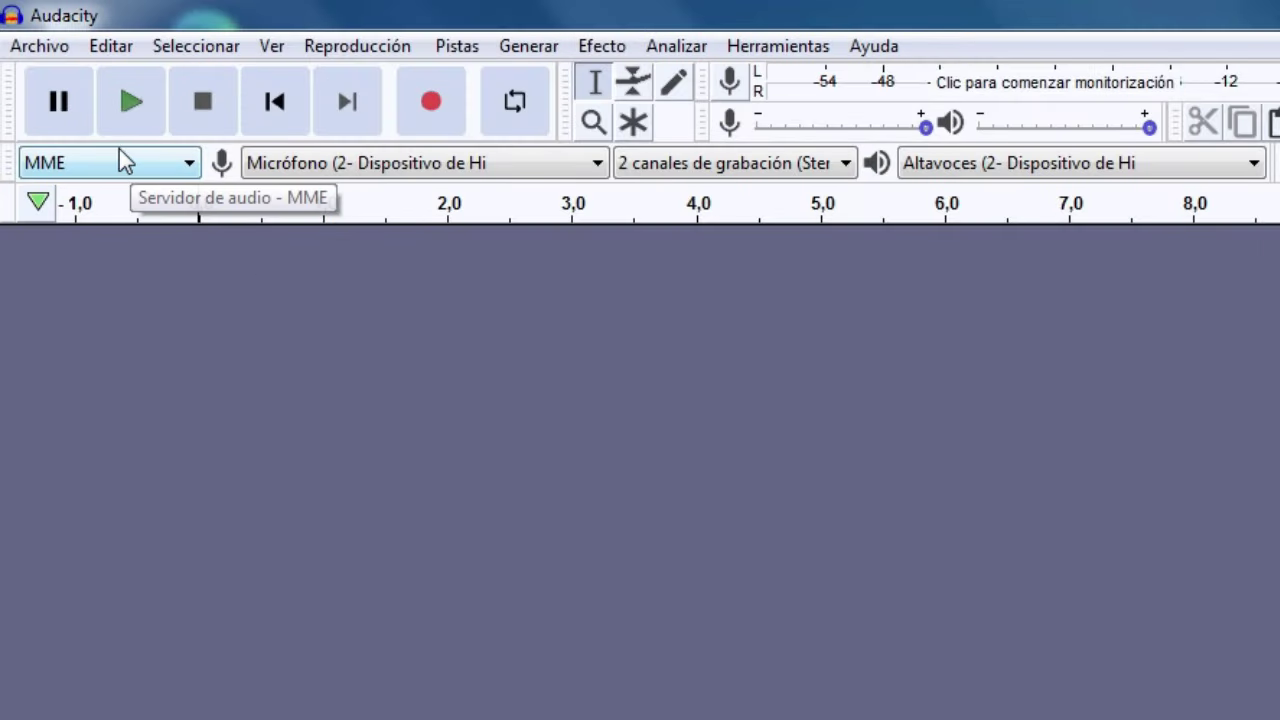
Set the audio host to Windows WASAPI and choose Altavoces as both the recording and playback device
left_click(94, 162)
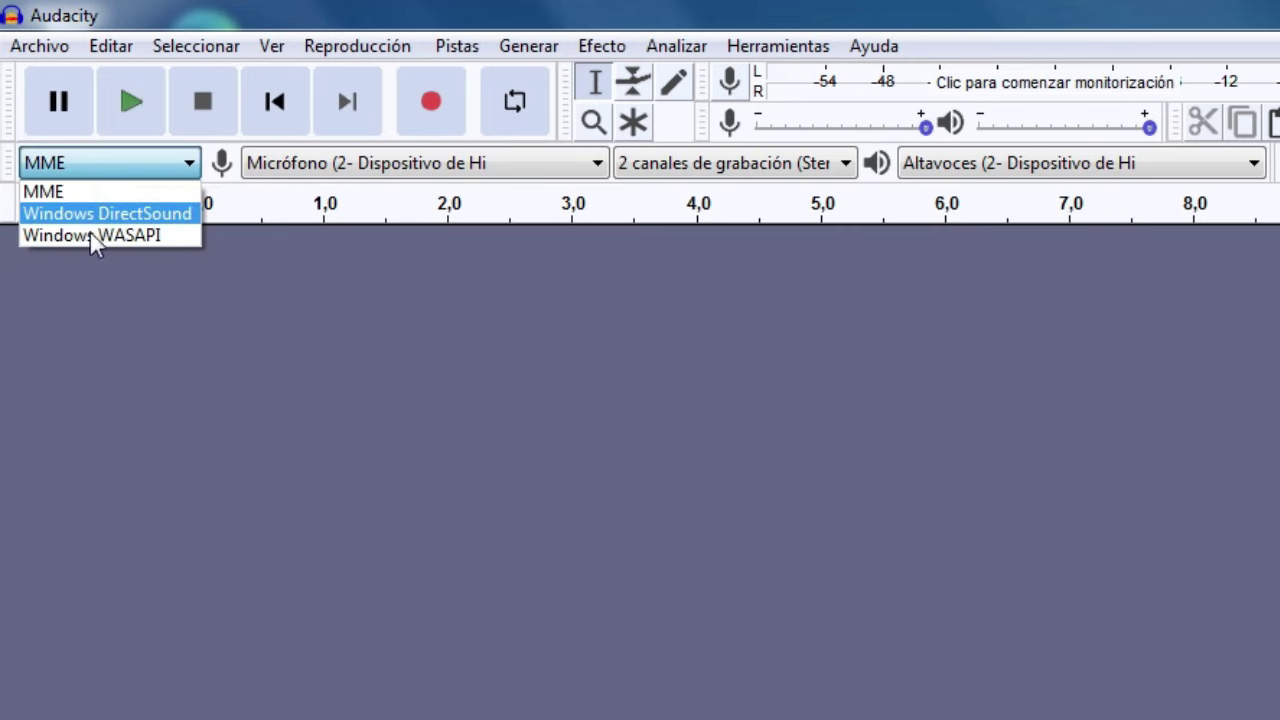
left_click(121, 235)
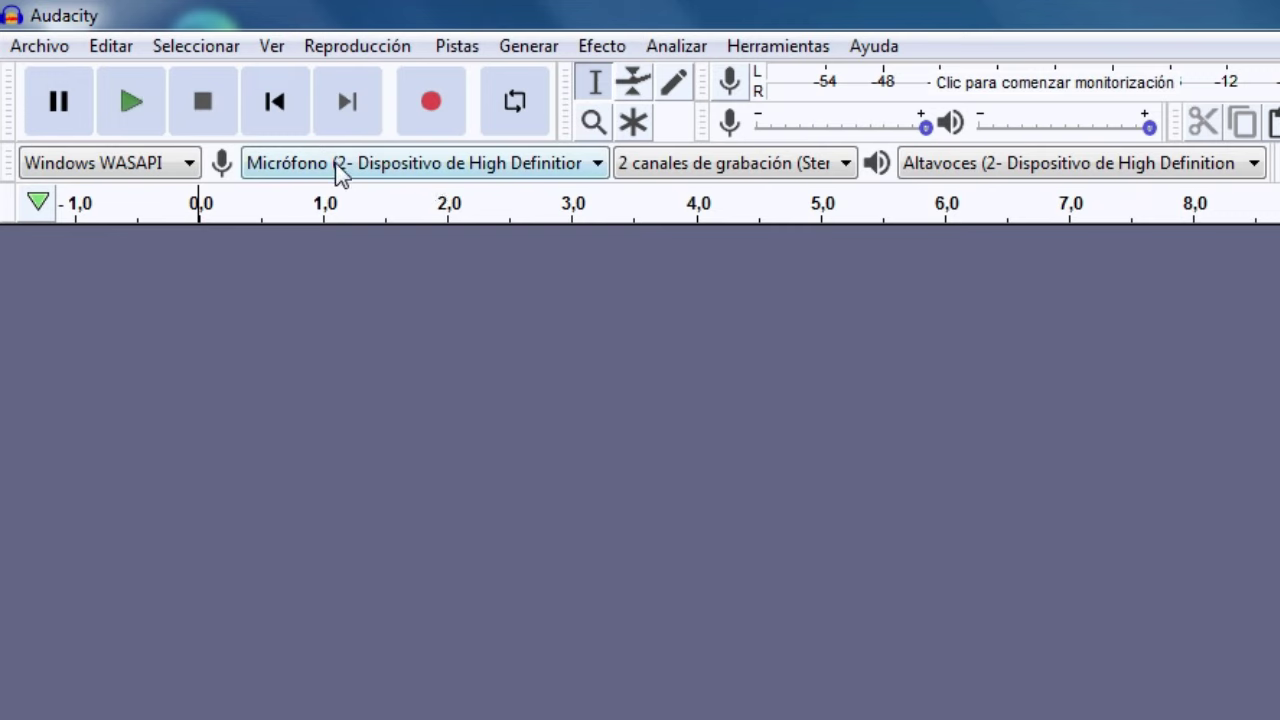
left_click(439, 165)
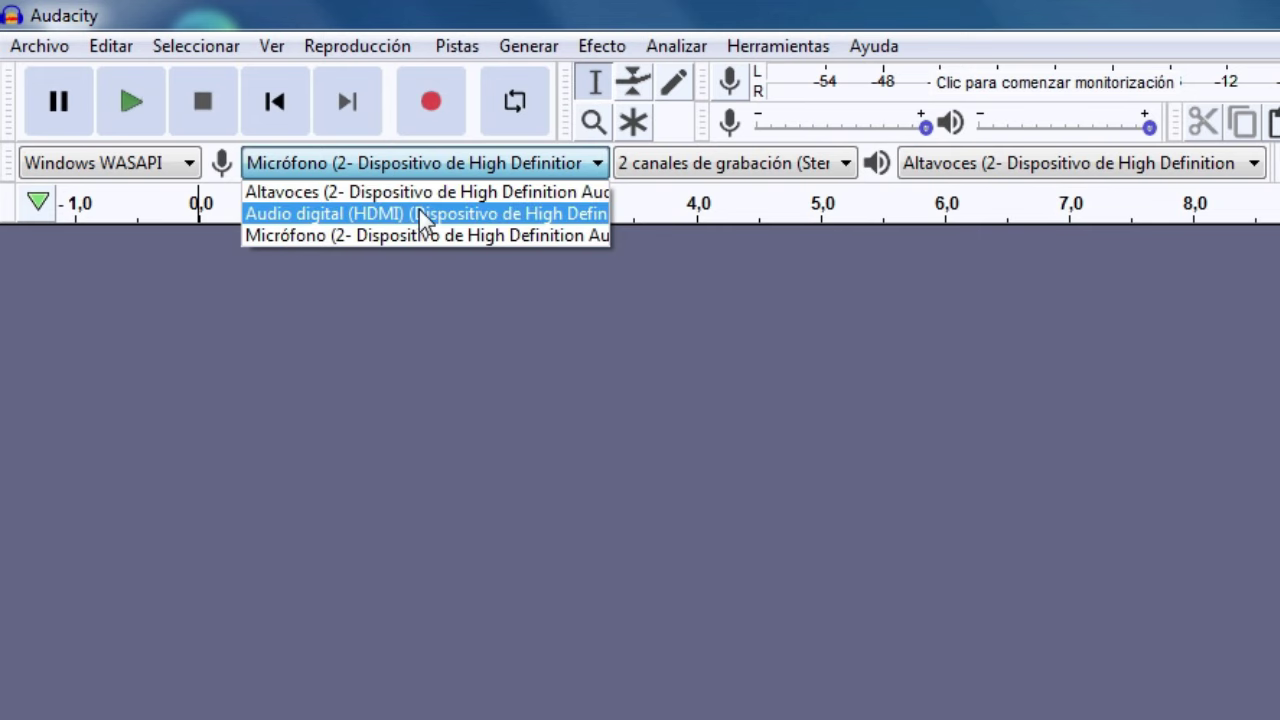
left_click(353, 191)
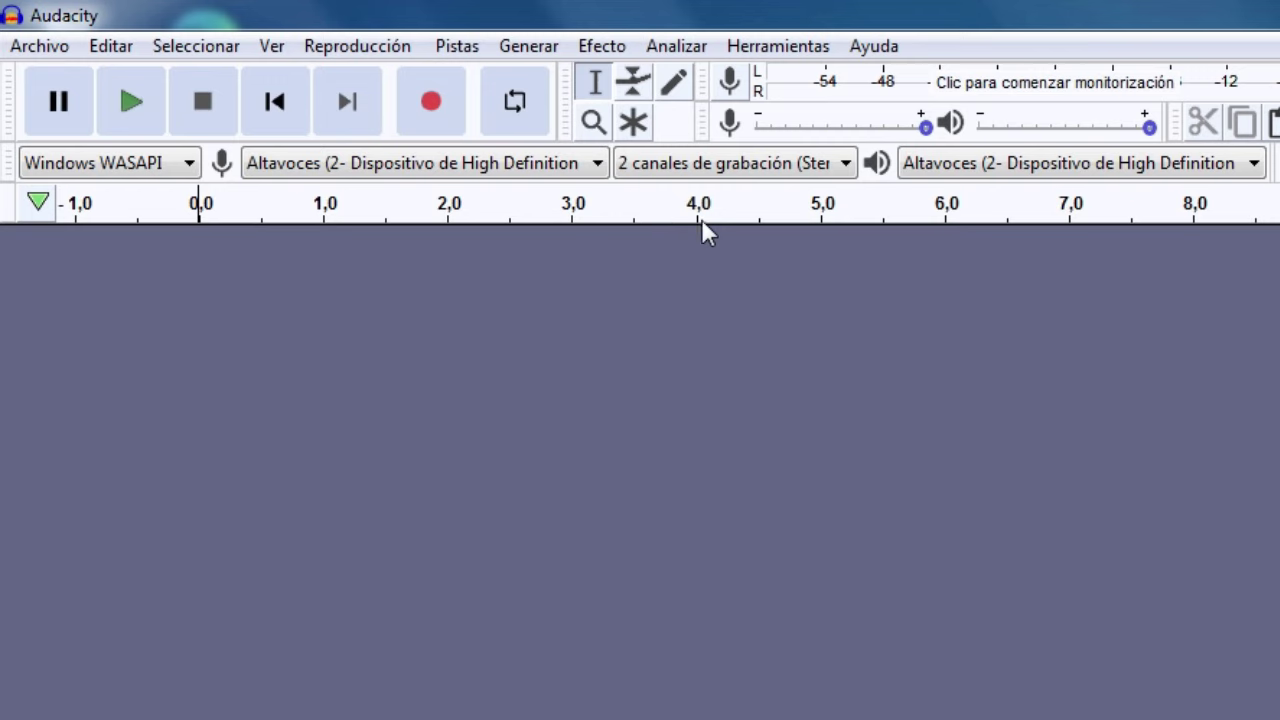
left_click(1051, 166)
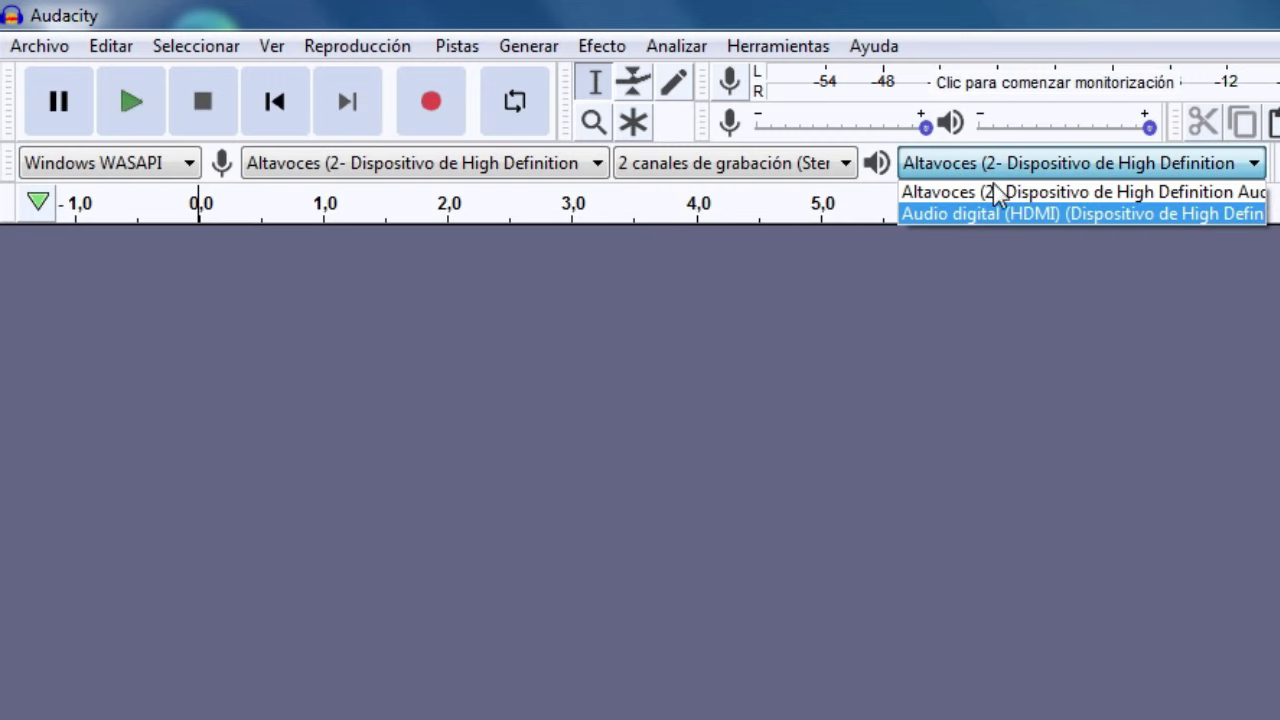
left_click(1028, 192)
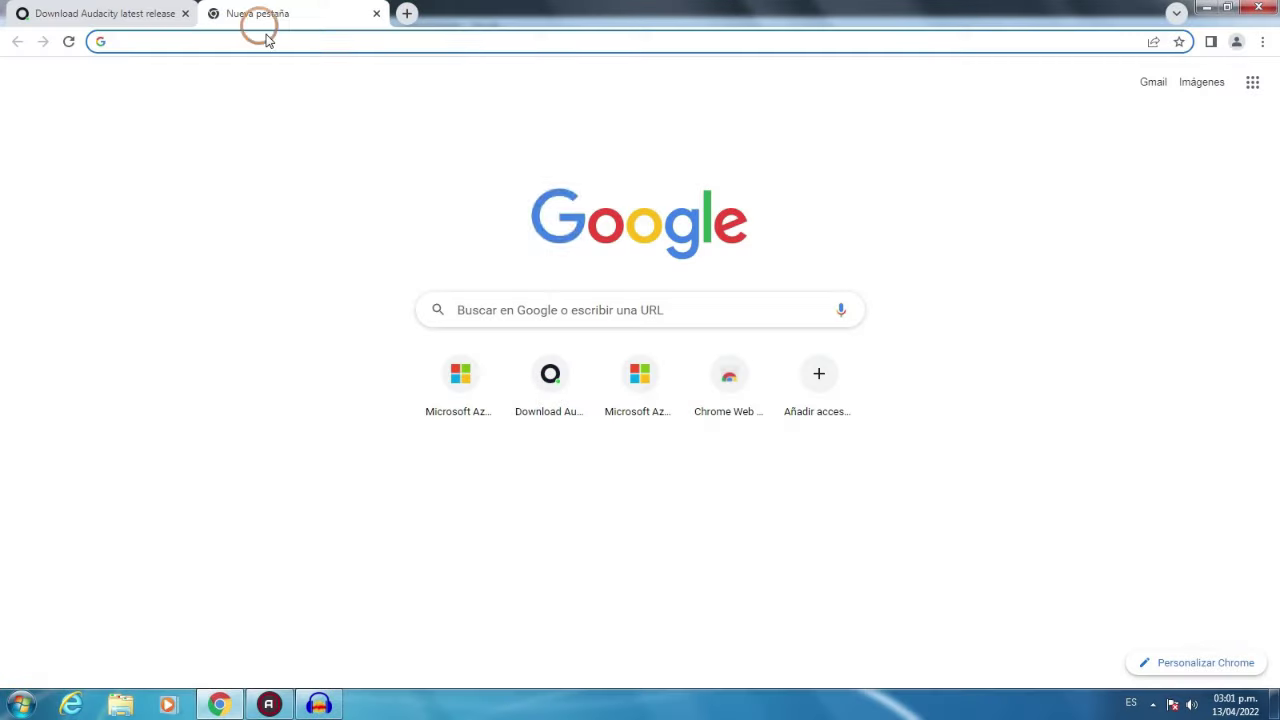
In Chrome, open azure.microsoft.com/es-mx/services/cognitive-services/text-to-speech/#features and go to the text-to-speech demo
right_click(271, 41)
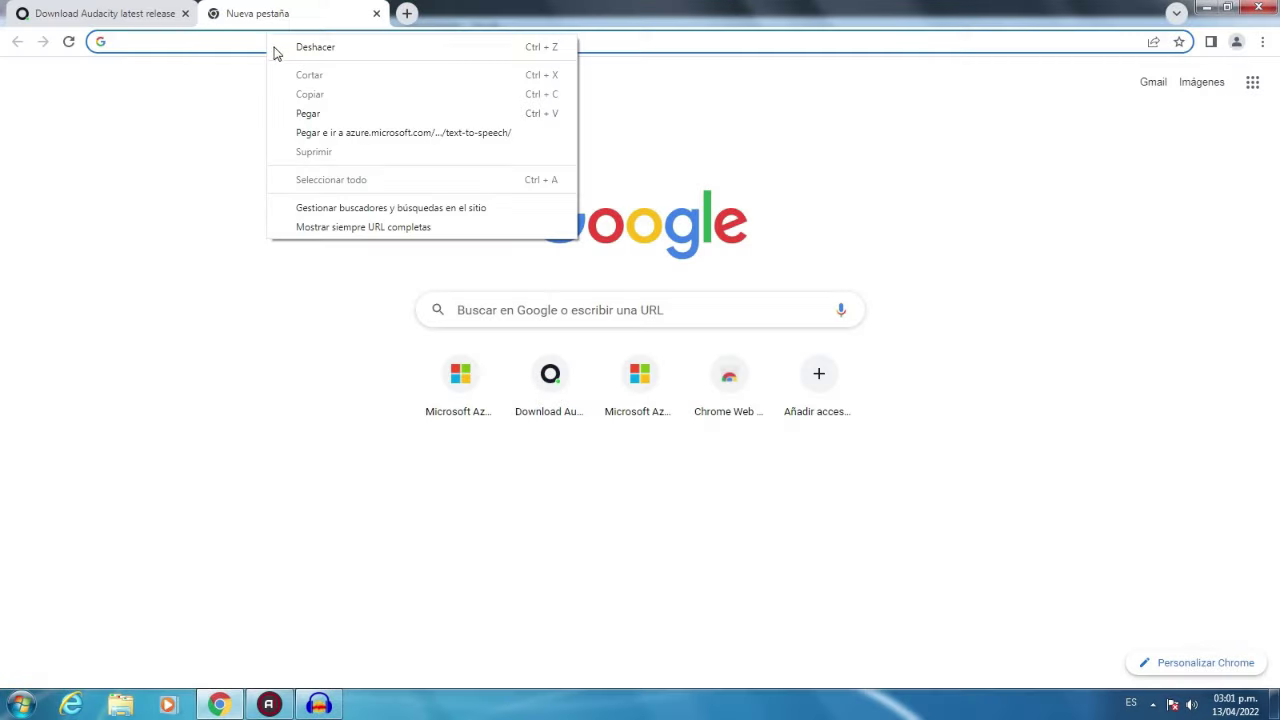
left_click(310, 114)
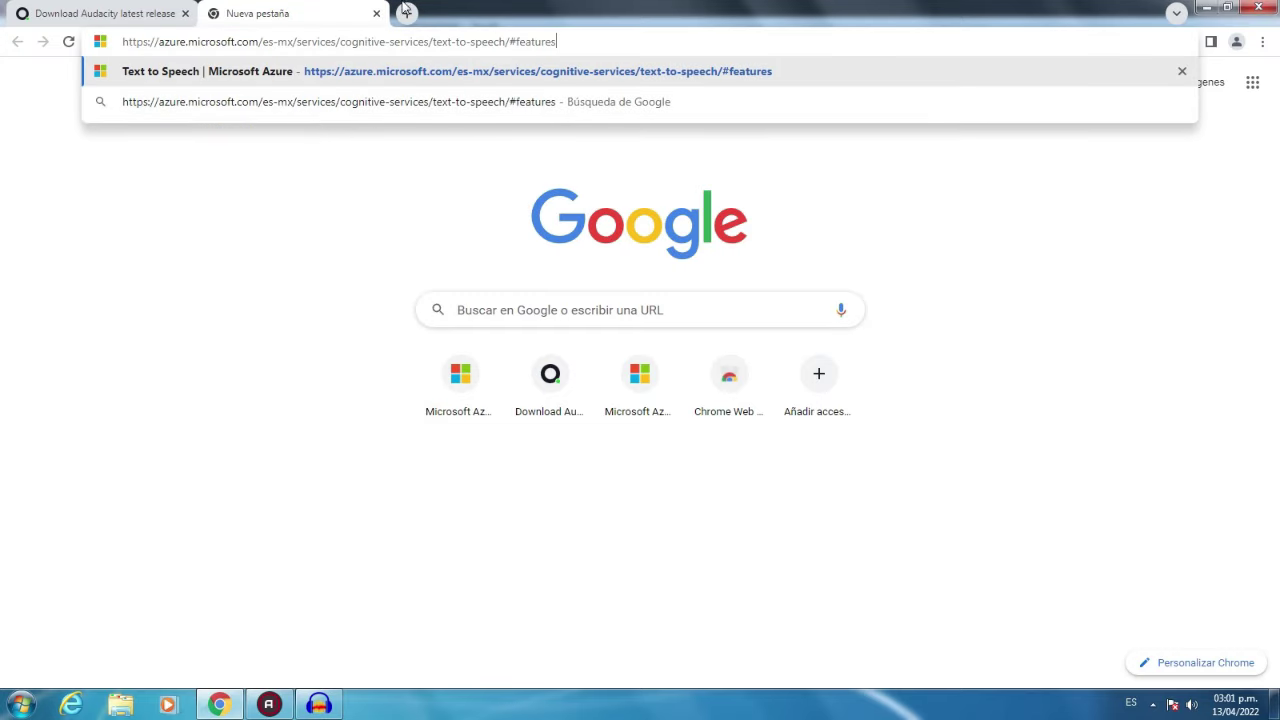
left_click(584, 41)
key("Return")
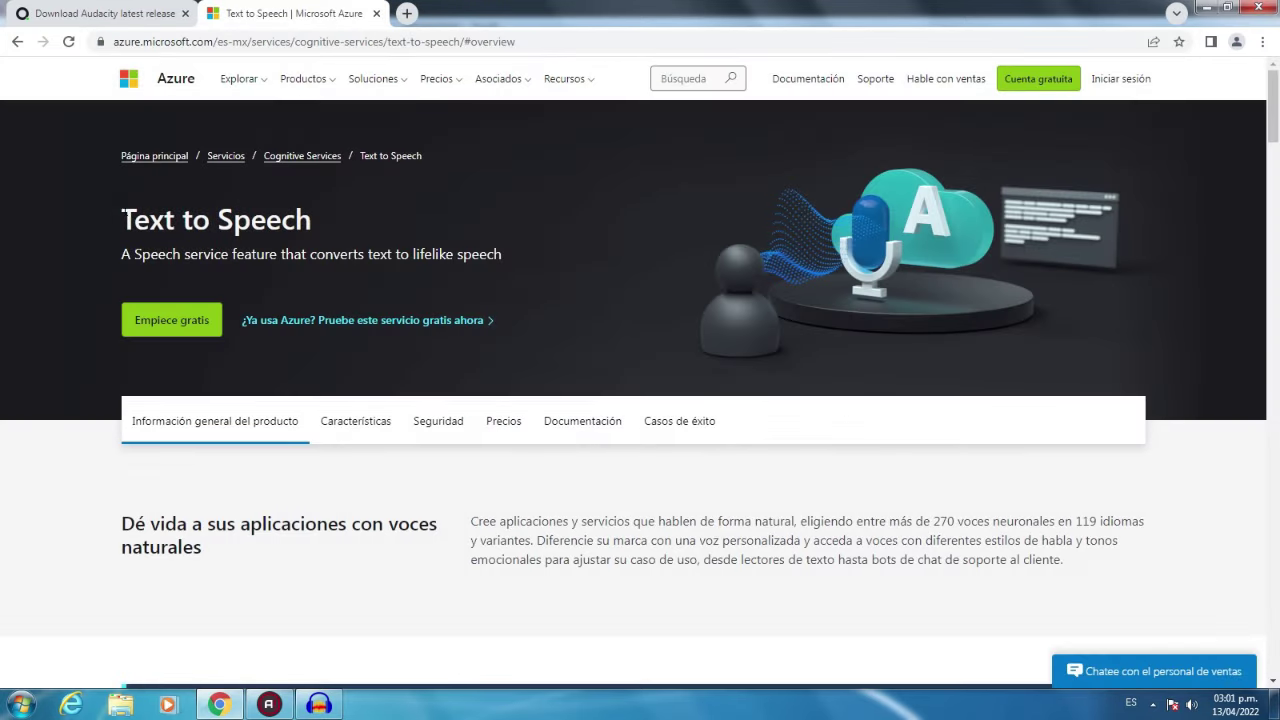
left_click_drag(124, 217, 340, 218)
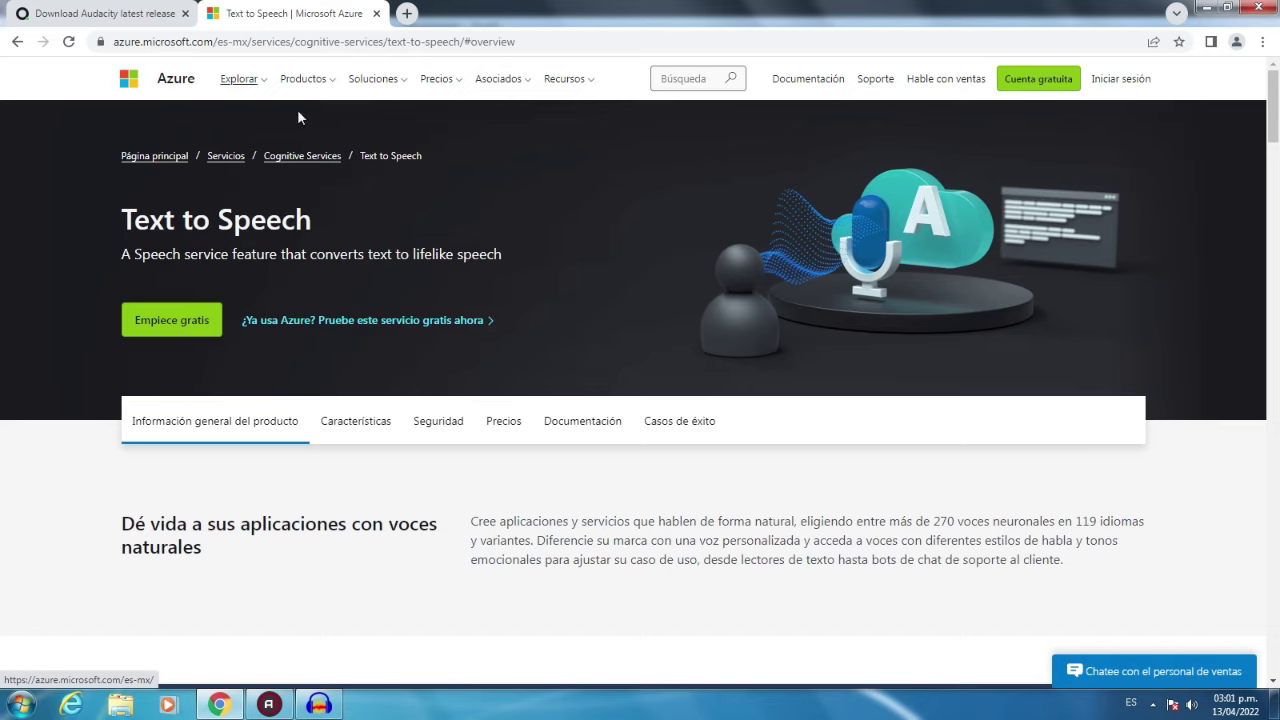
scroll(437, 197, "down", 3)
scroll(437, 197, "down", 10)
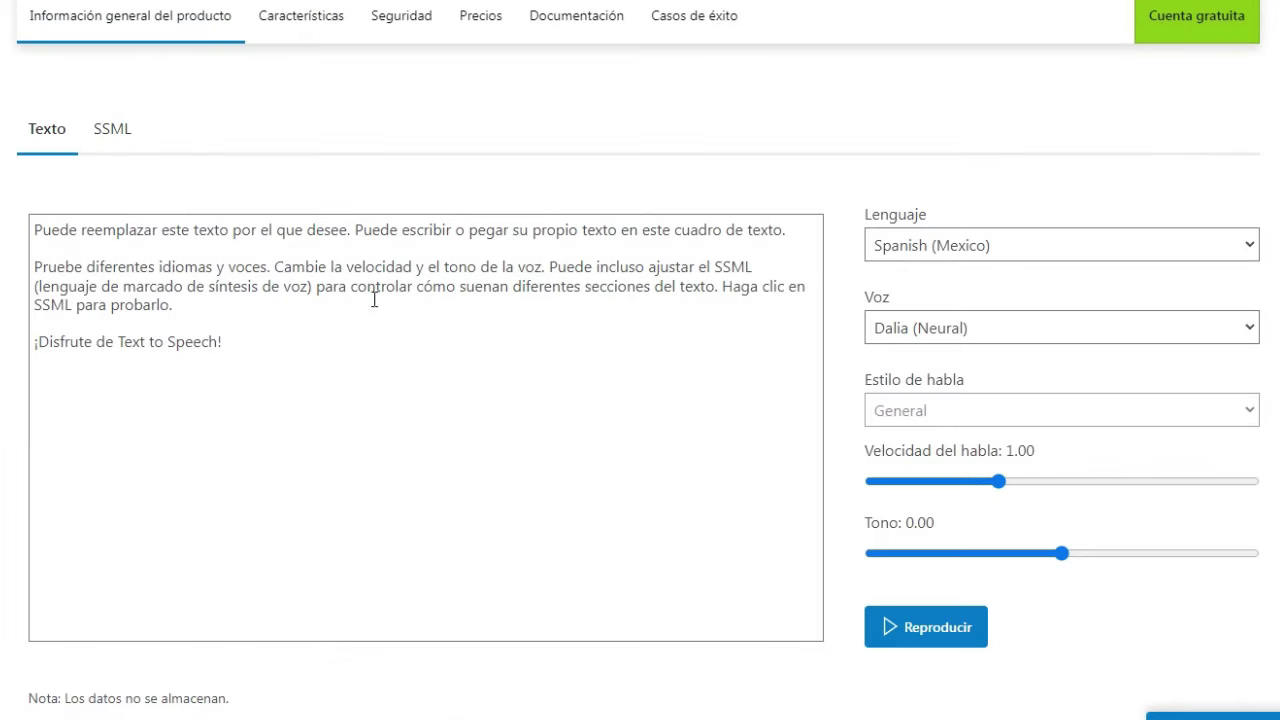
Examine the demo's text box and its language, voice, speaking speed and pitch settings
left_click_drag(222, 343, 246, 331)
left_click(246, 331)
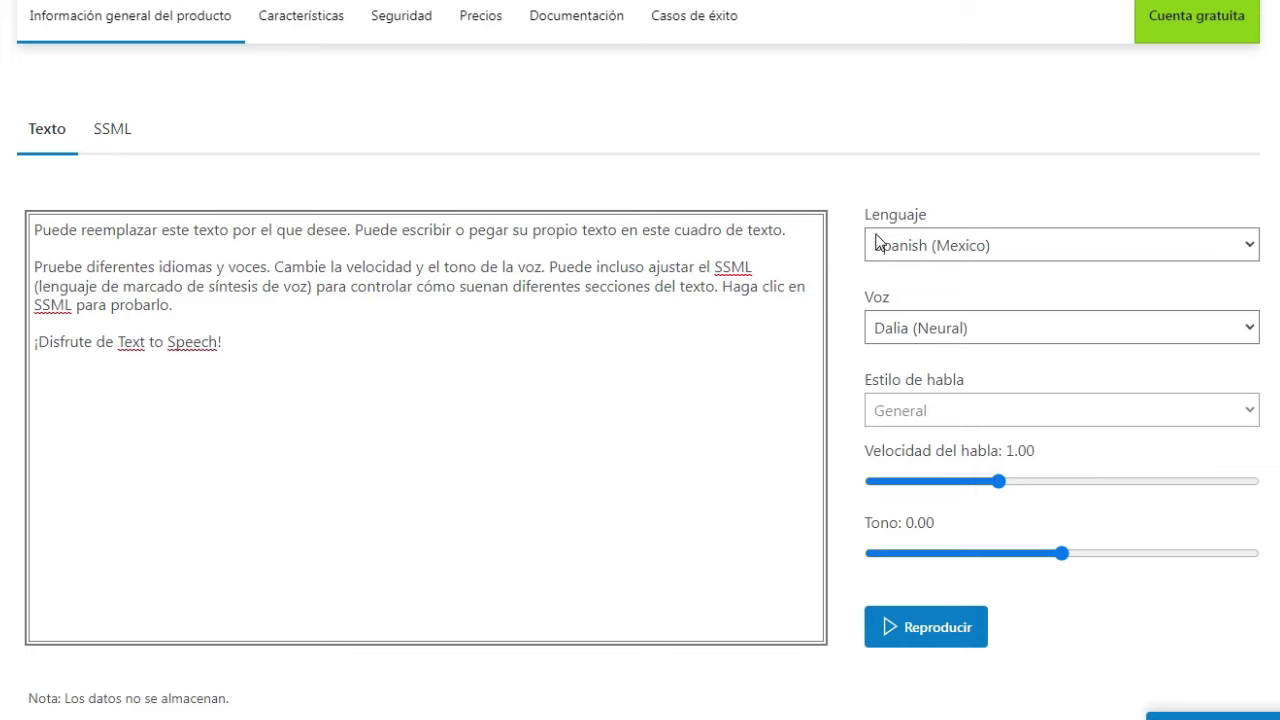
left_click_drag(866, 218, 953, 215)
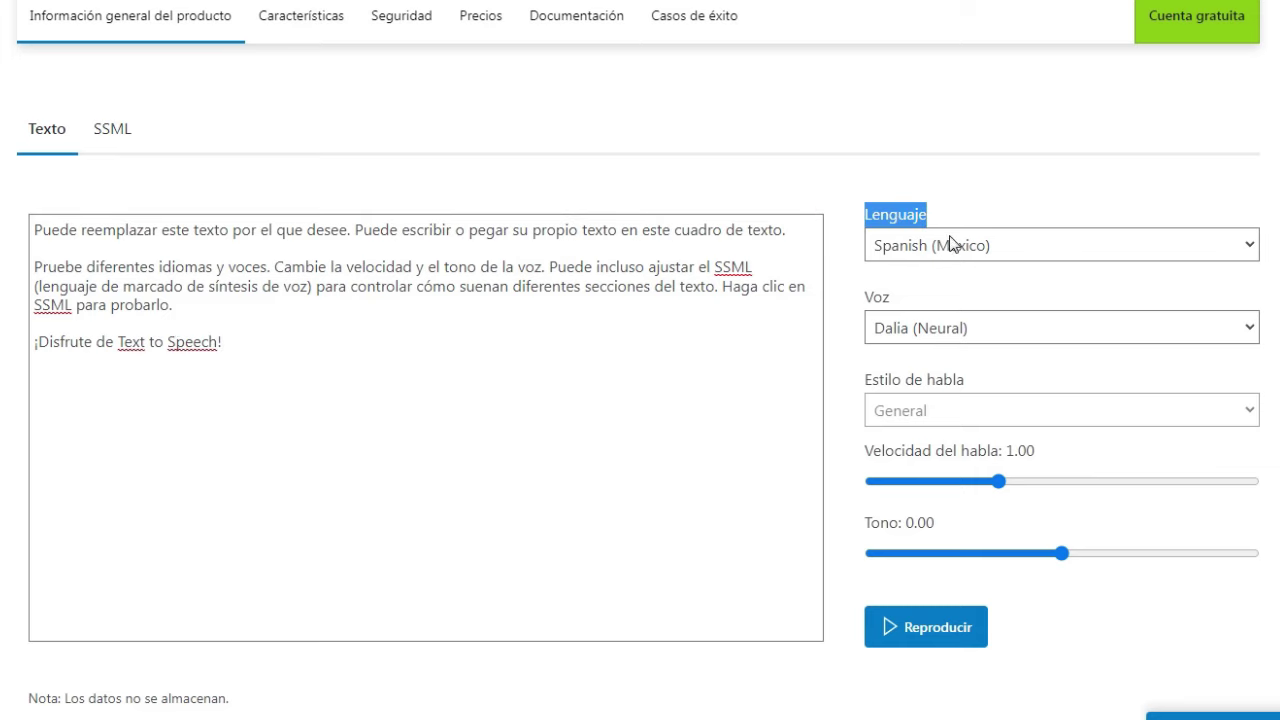
left_click(950, 245)
left_click(940, 246)
double_click(871, 300)
left_click(912, 333)
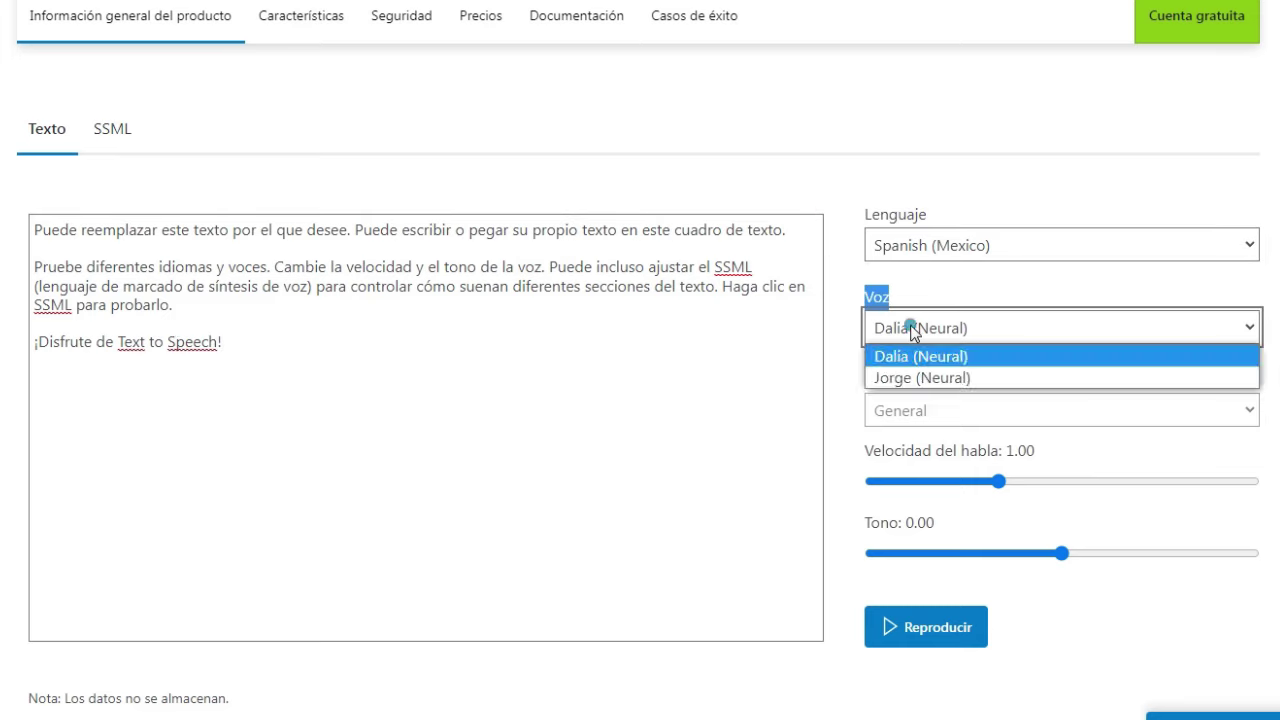
left_click(912, 333)
left_click_drag(860, 450, 997, 456)
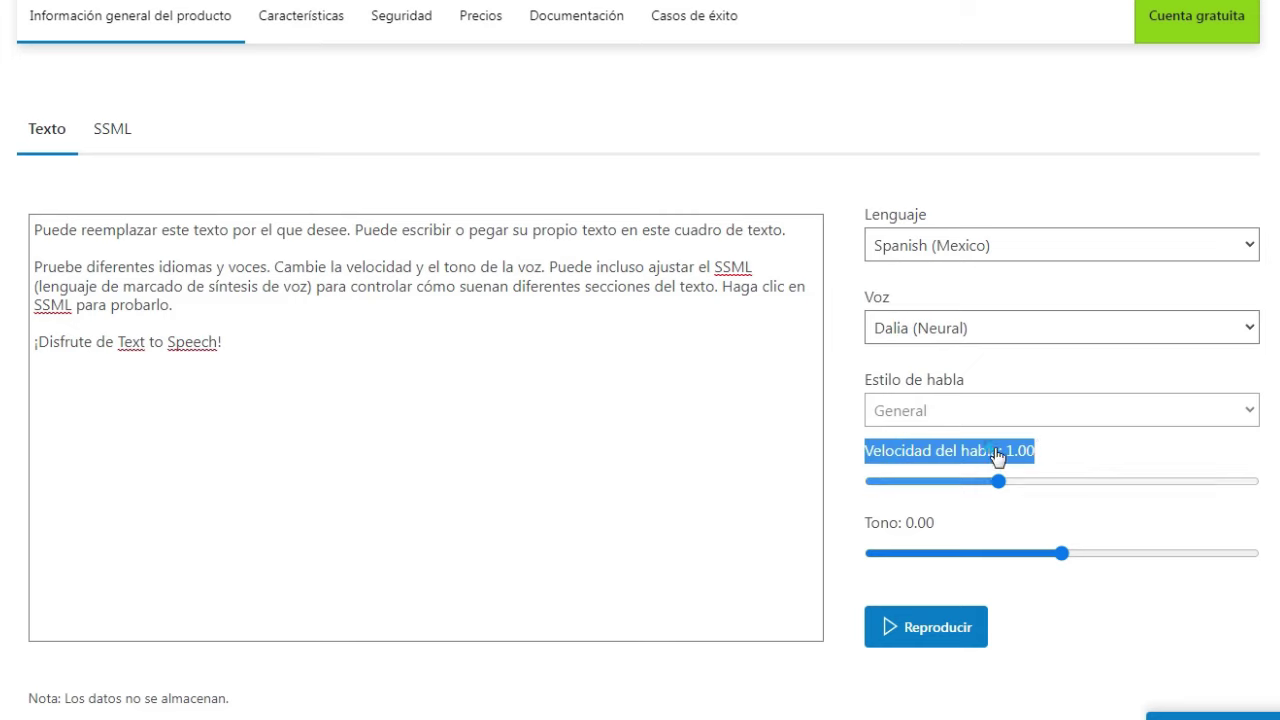
left_click(997, 456)
left_click_drag(858, 523, 946, 520)
left_click(946, 518)
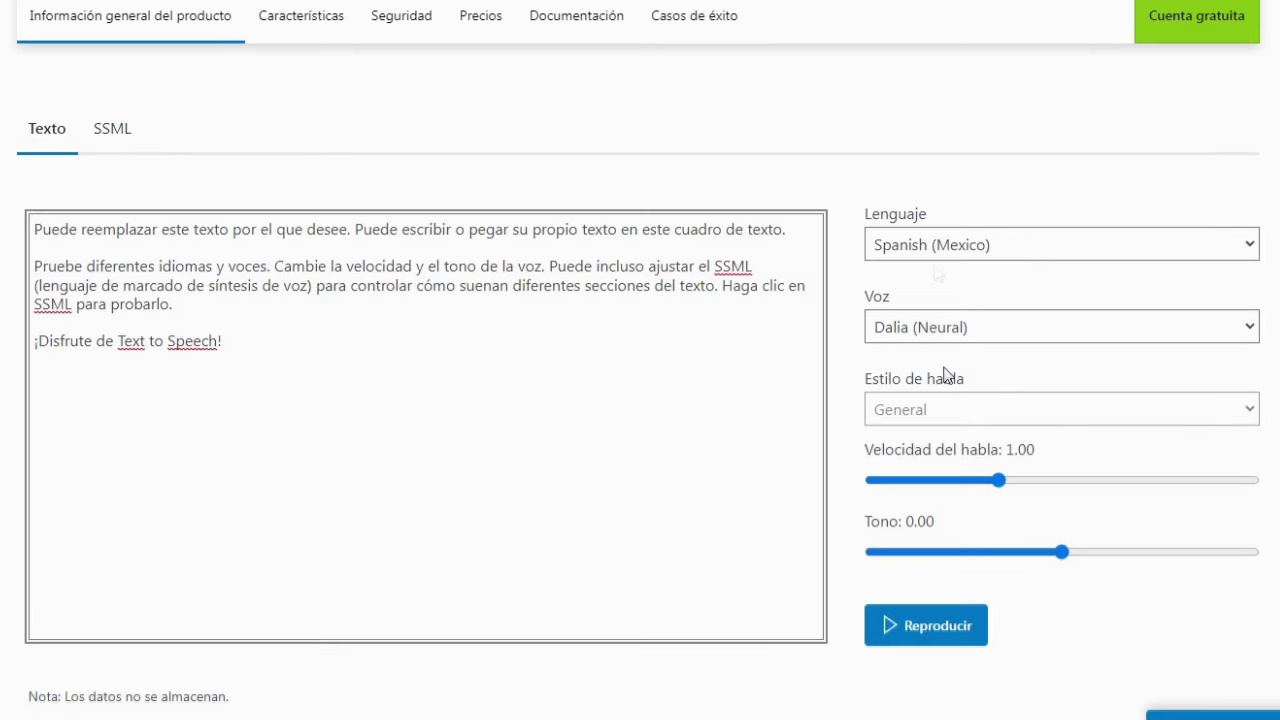
Try the Jorge (Neural) voice in Spanish (Mexico) with speaking speed 1.05 and pitch 1.02
left_click(942, 331)
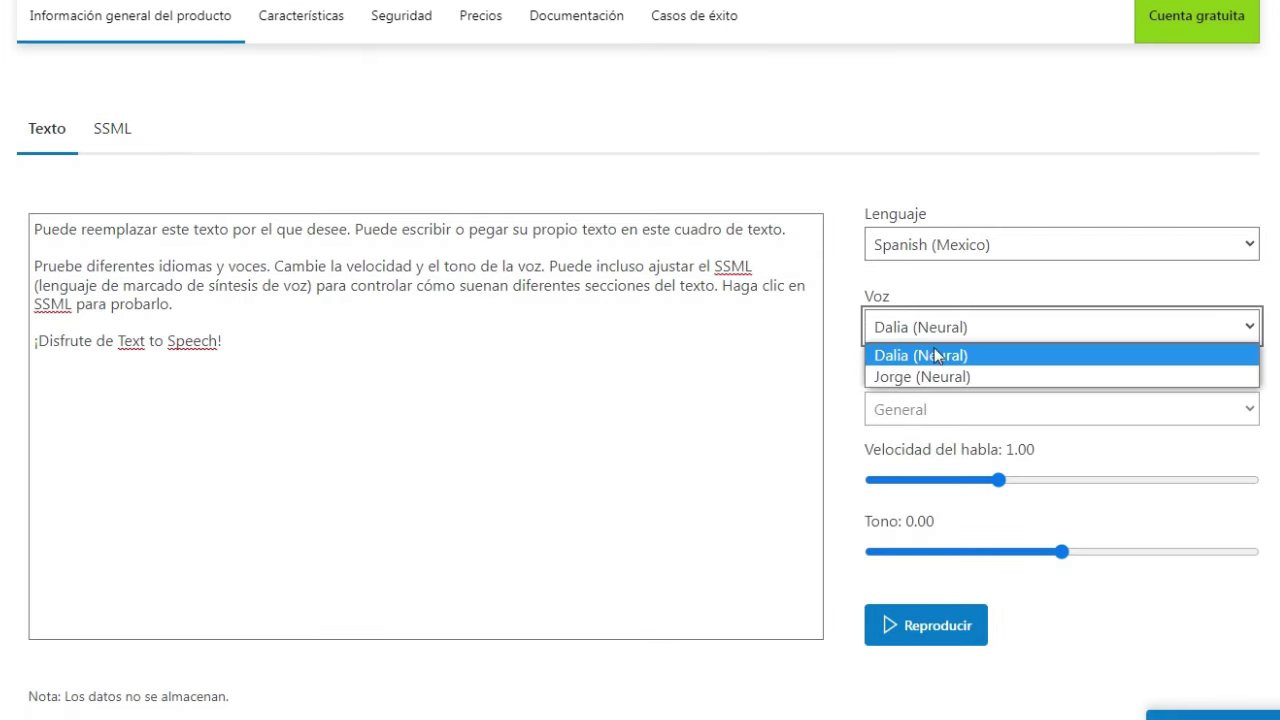
left_click(924, 372)
left_click(933, 248)
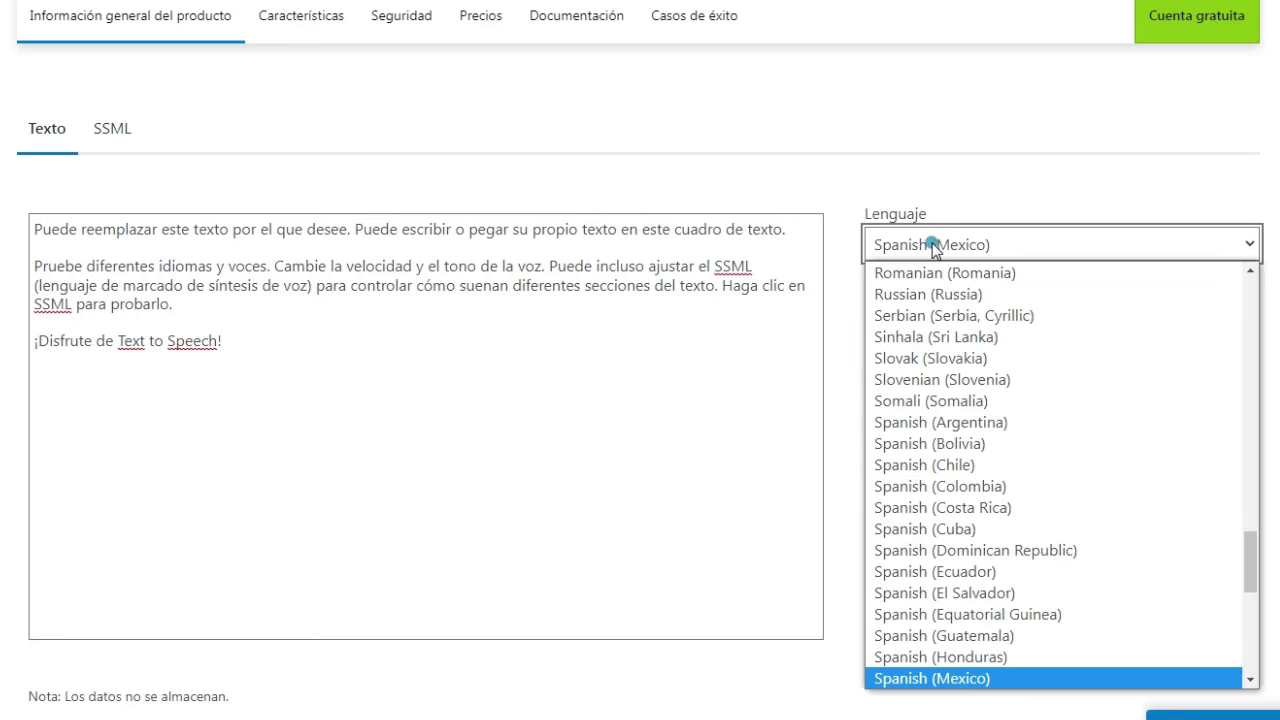
left_click(948, 240)
left_click_drag(1002, 483, 1007, 483)
left_click(1062, 552)
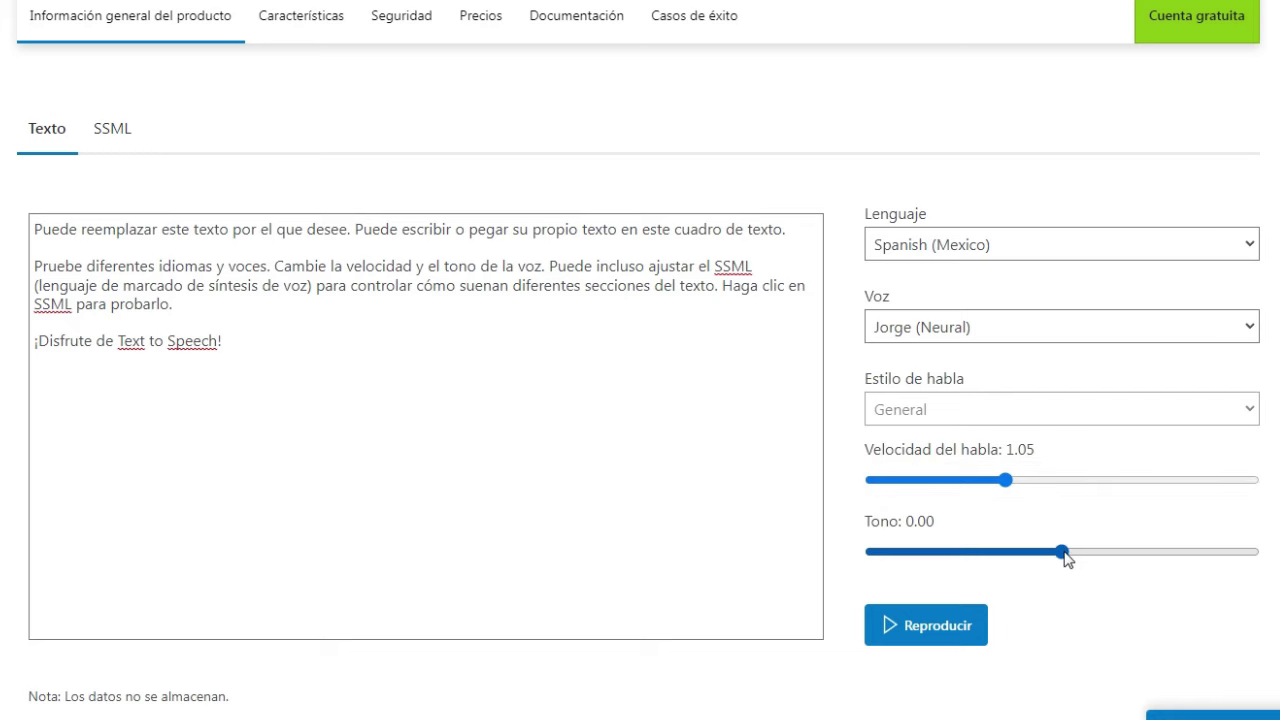
left_click(1063, 552)
left_click(884, 507)
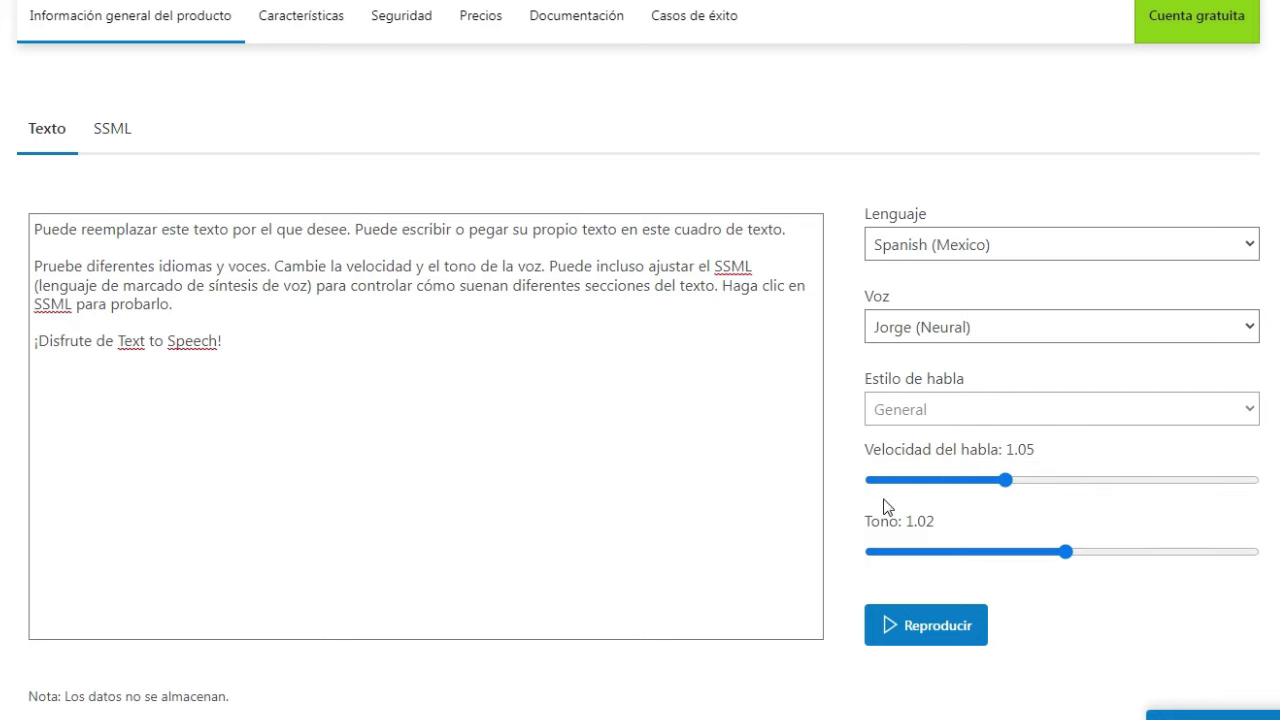
Set the demo's language to Spanish (Spain) and its voice to Alvaro (Neural)
left_click(950, 250)
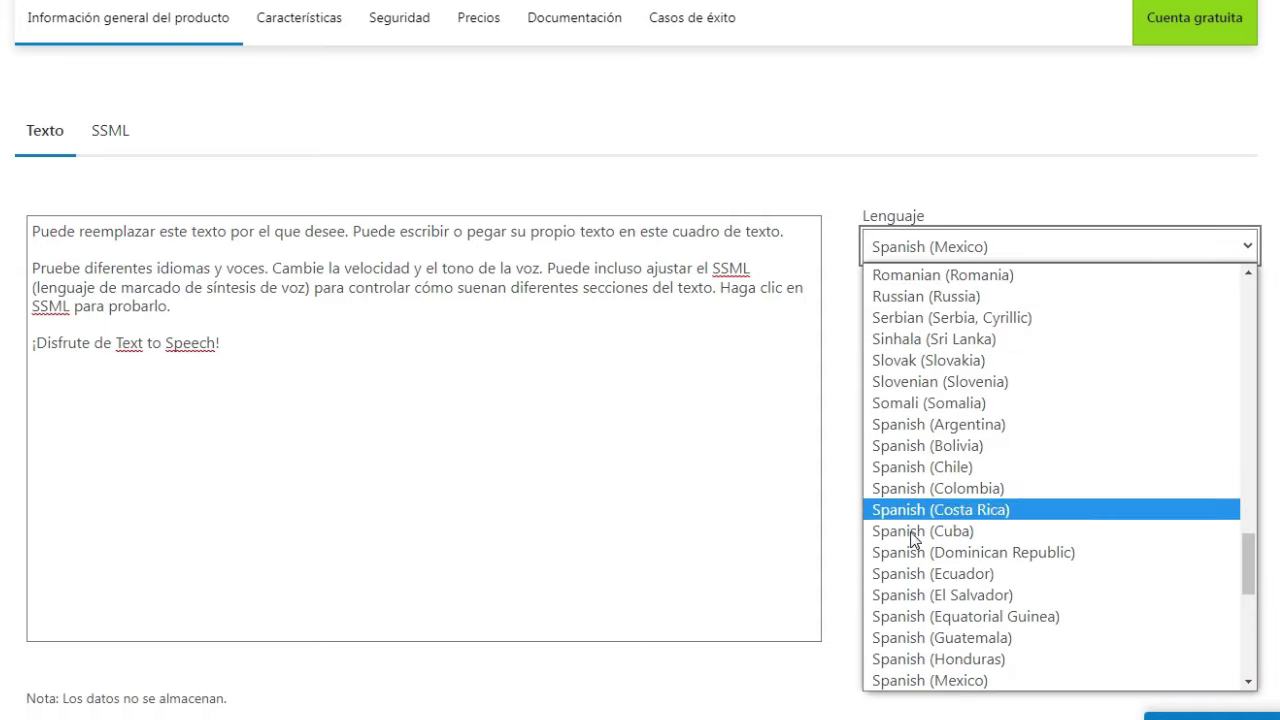
scroll(914, 531, "down", 5)
scroll(948, 337, "up", 3)
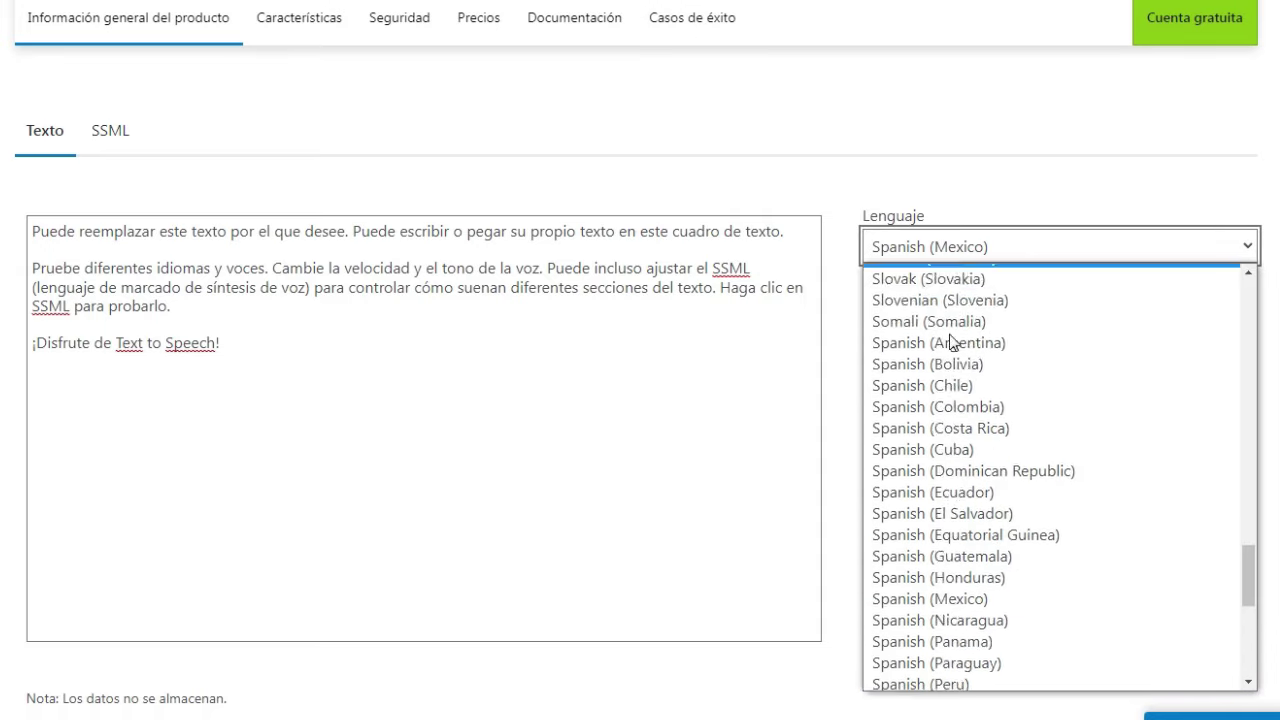
scroll(951, 437, "down", 5)
scroll(968, 548, "up", 2)
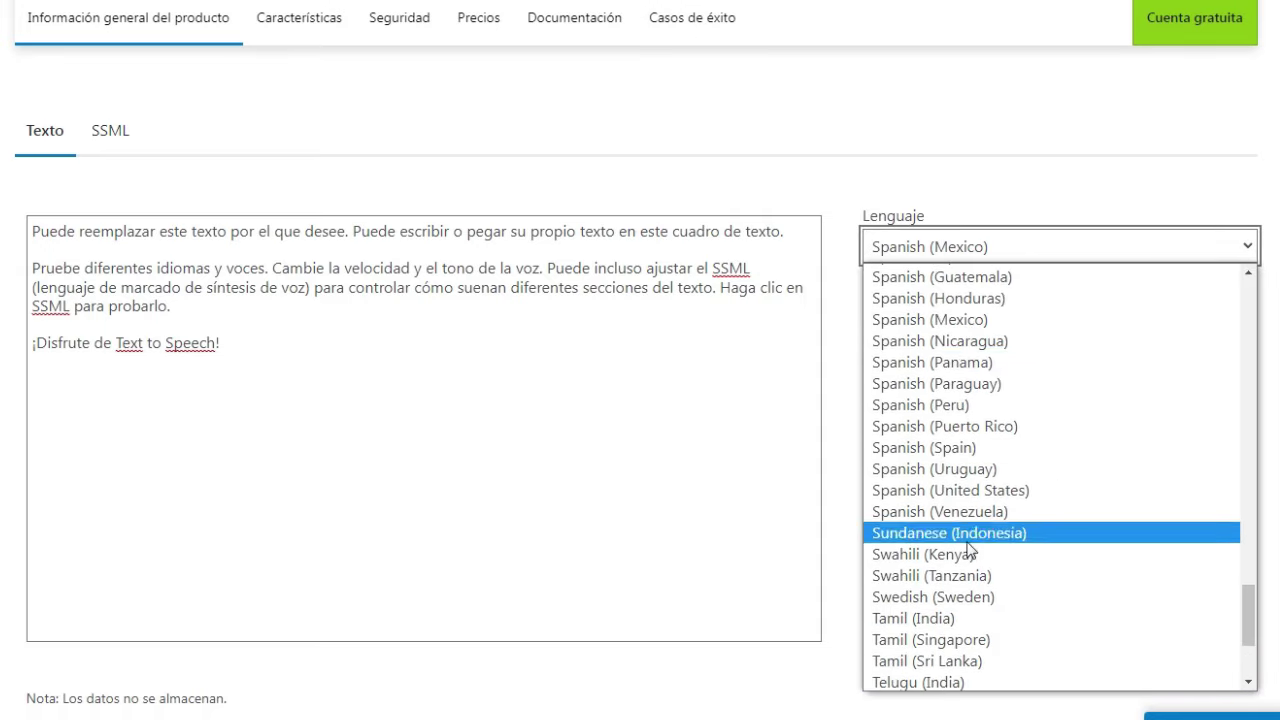
left_click(980, 448)
left_click(920, 330)
left_click(922, 374)
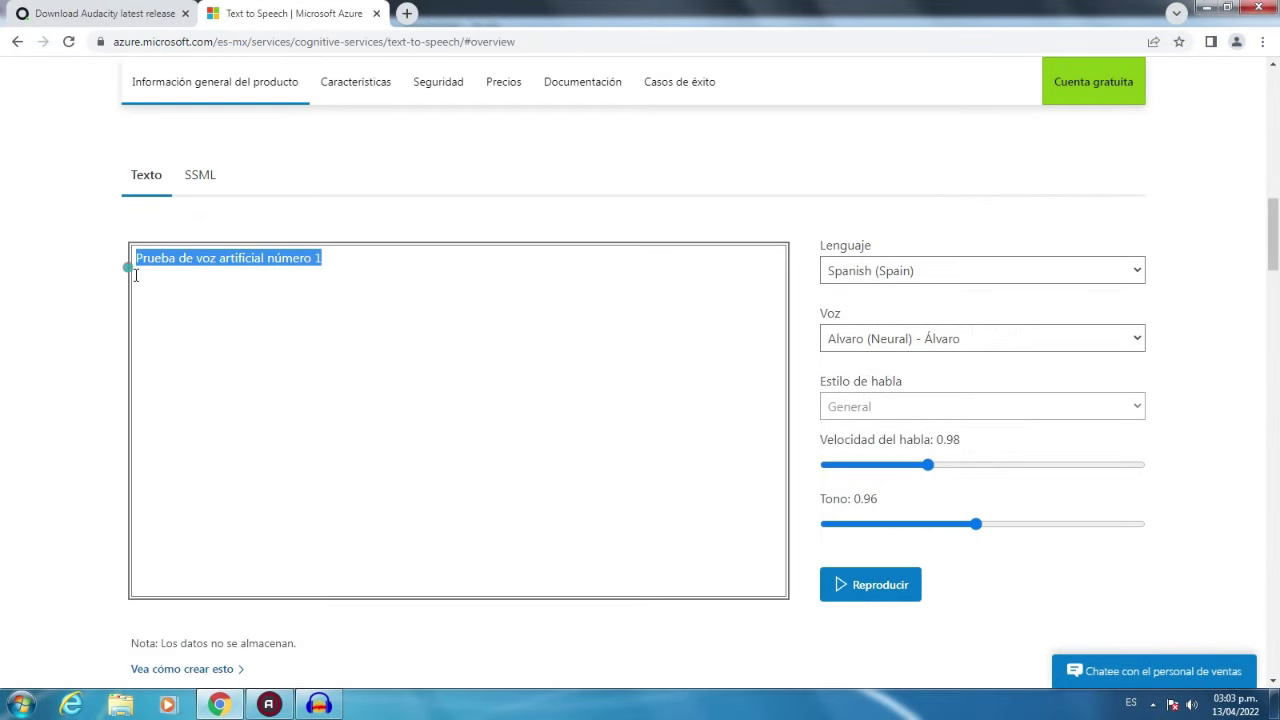
Play the text "Prueba de voz artificial número 1" with the chosen voice
mouse_move(135, 258)
left_mouse_down()
mouse_move(362, 260)
mouse_move(133, 258)
left_mouse_up()
left_click(611, 478)
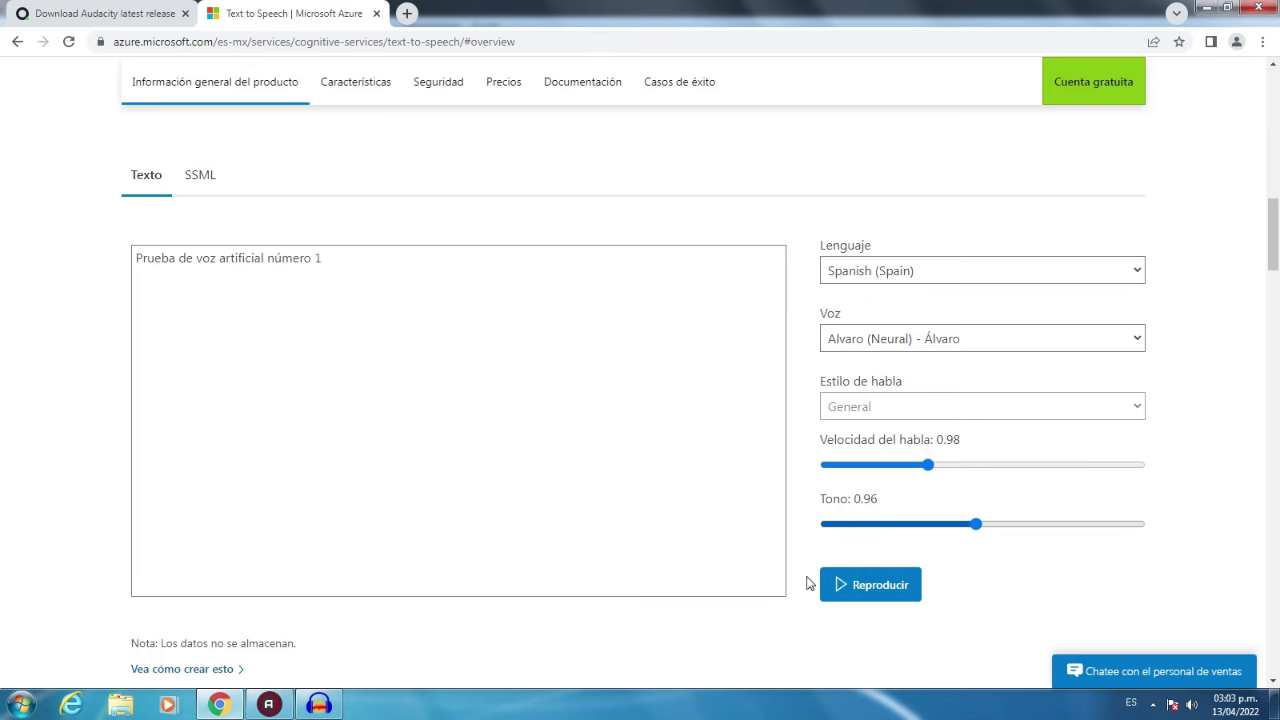
left_click(847, 595)
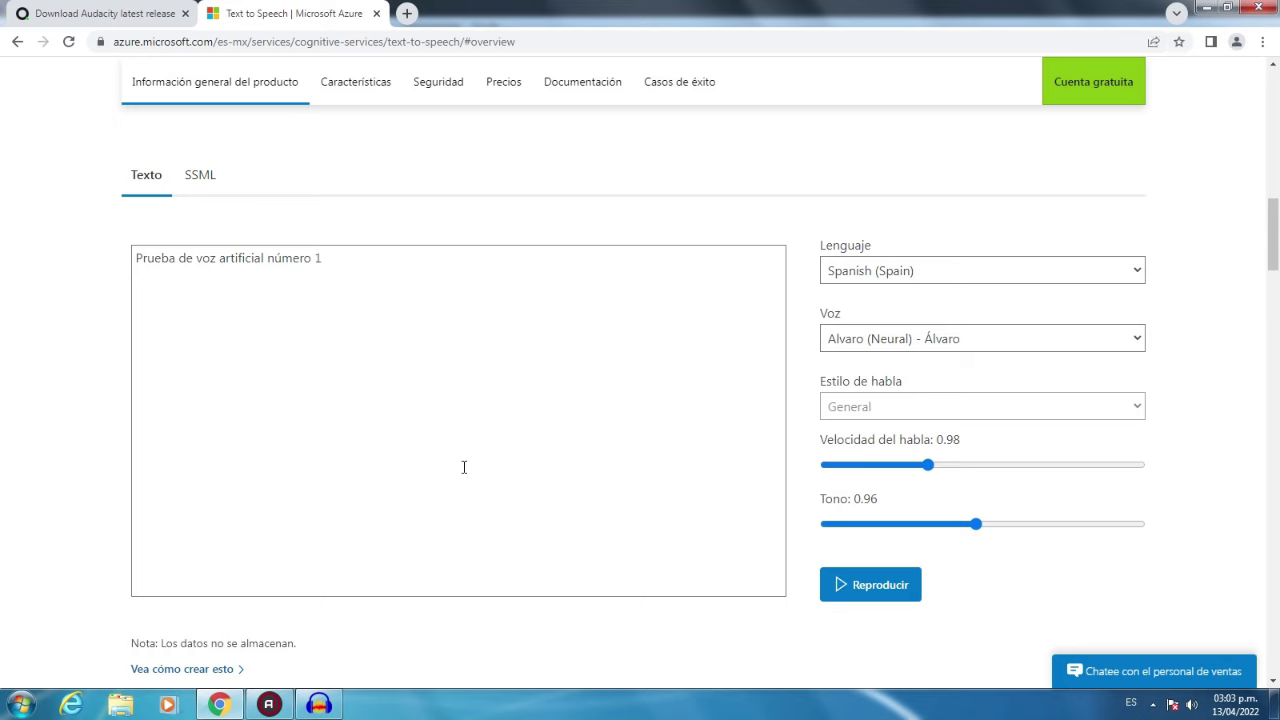
Switch to Audacity and record the computer audio while the Azure demo plays its text, stopping the recording after the speech ends
left_click(336, 692)
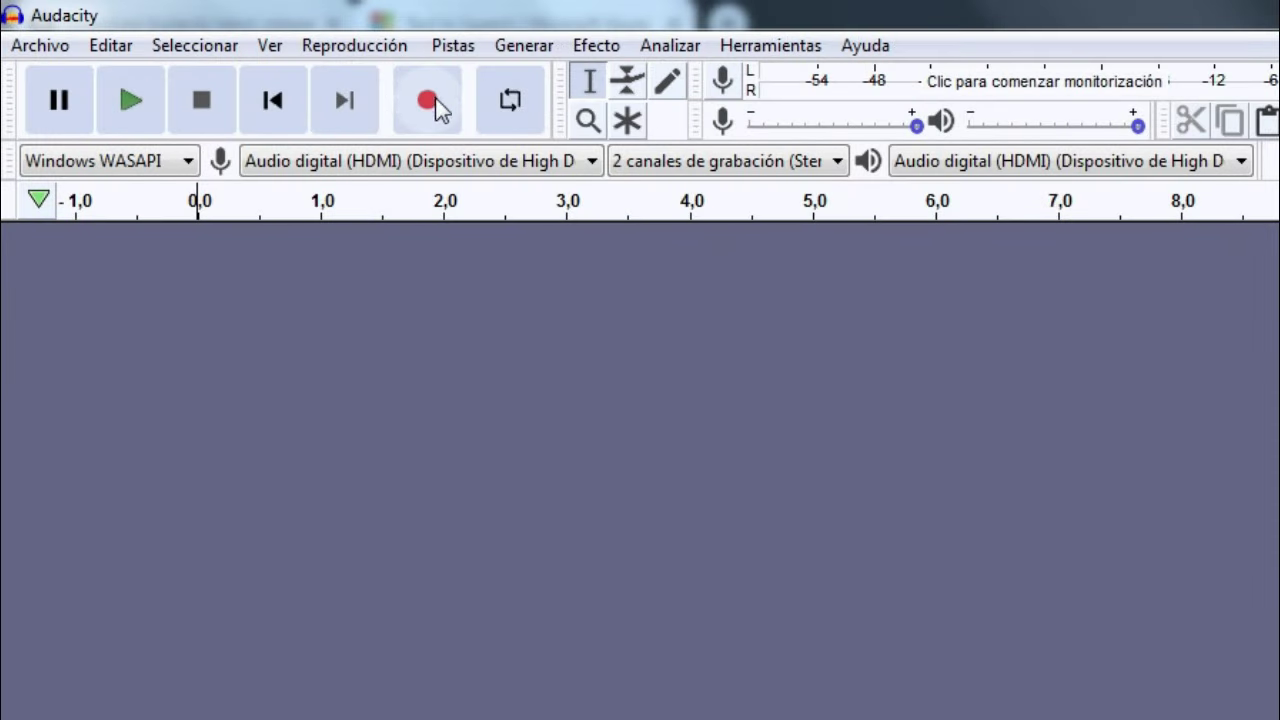
left_click(424, 98)
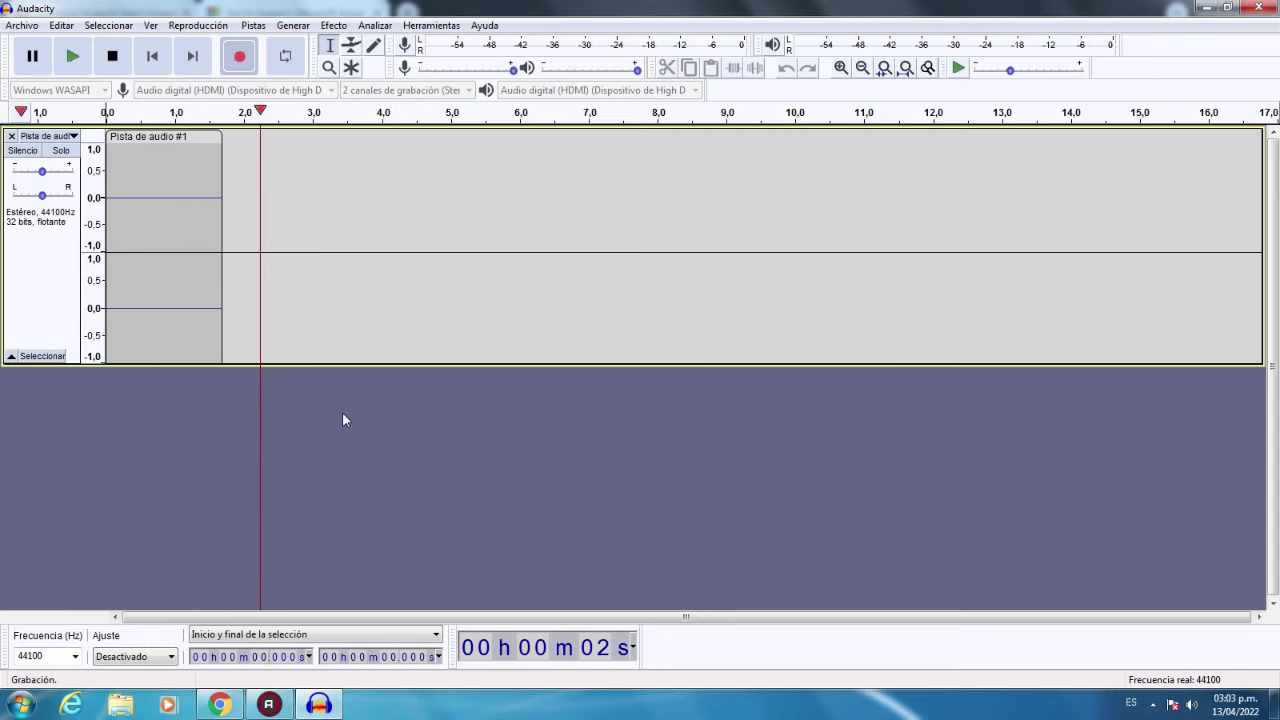
mouse_move(216, 707)
left_click(222, 525)
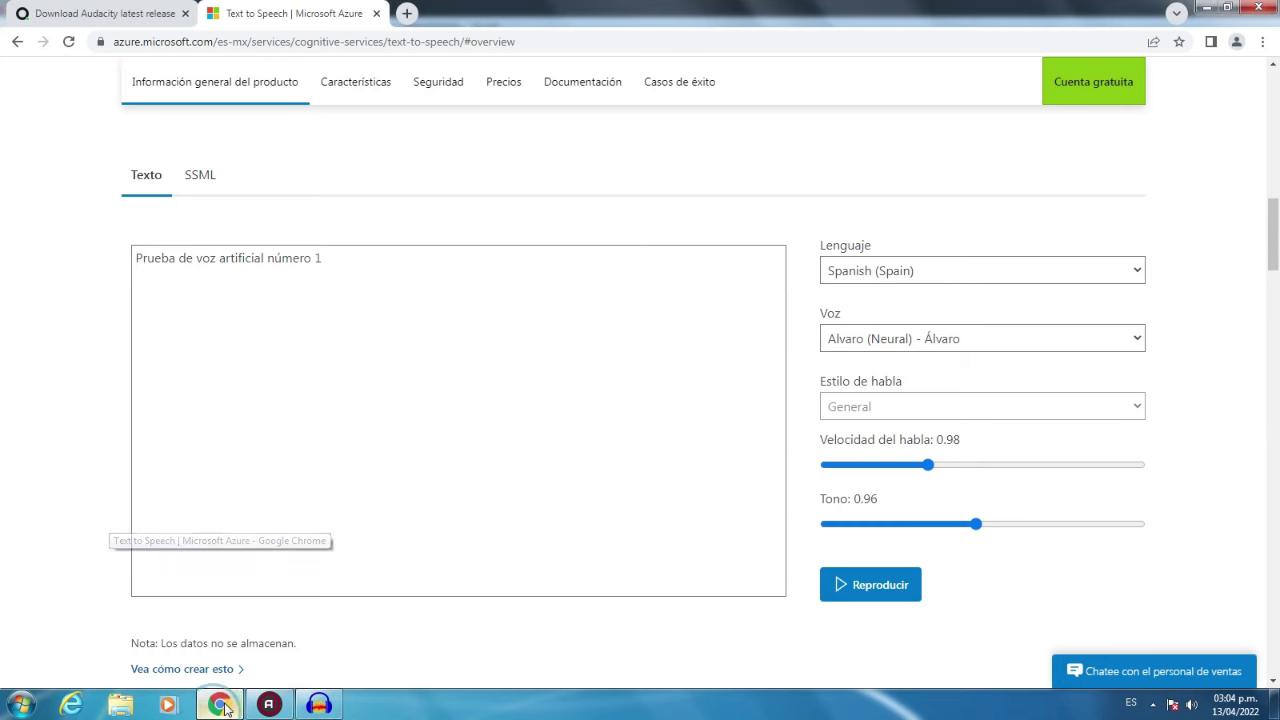
left_click(860, 592)
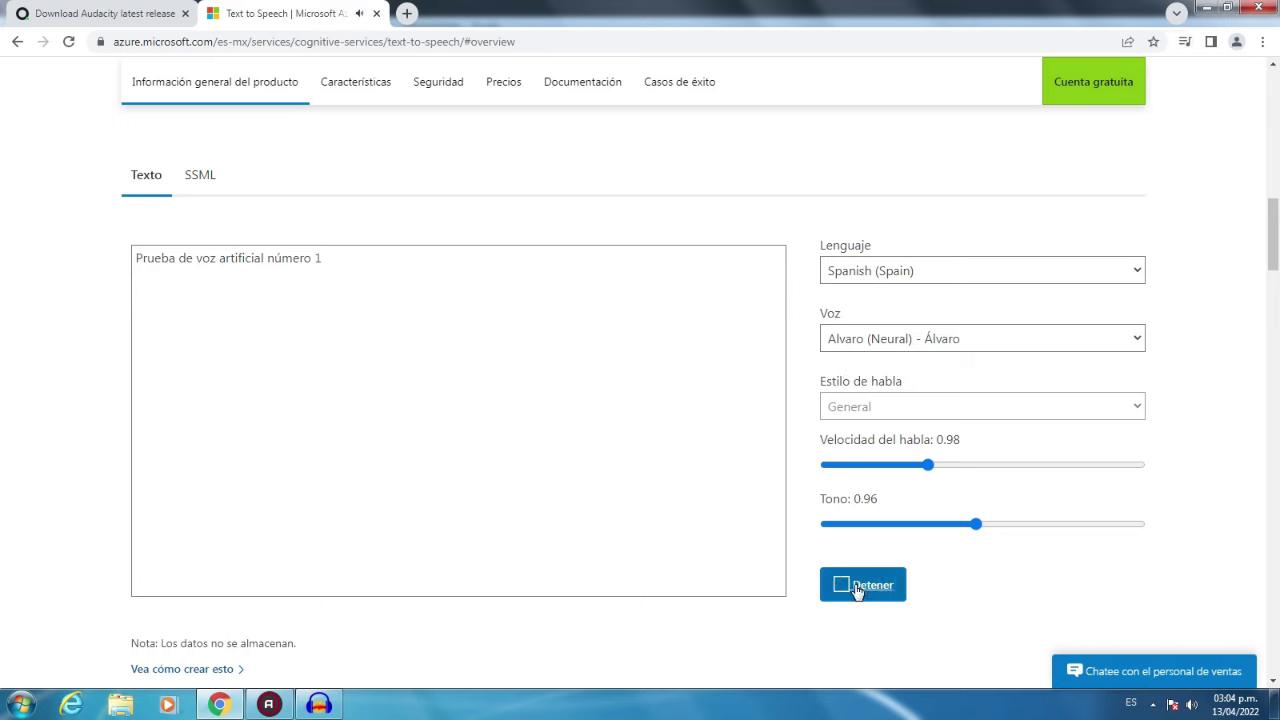
left_click(318, 705)
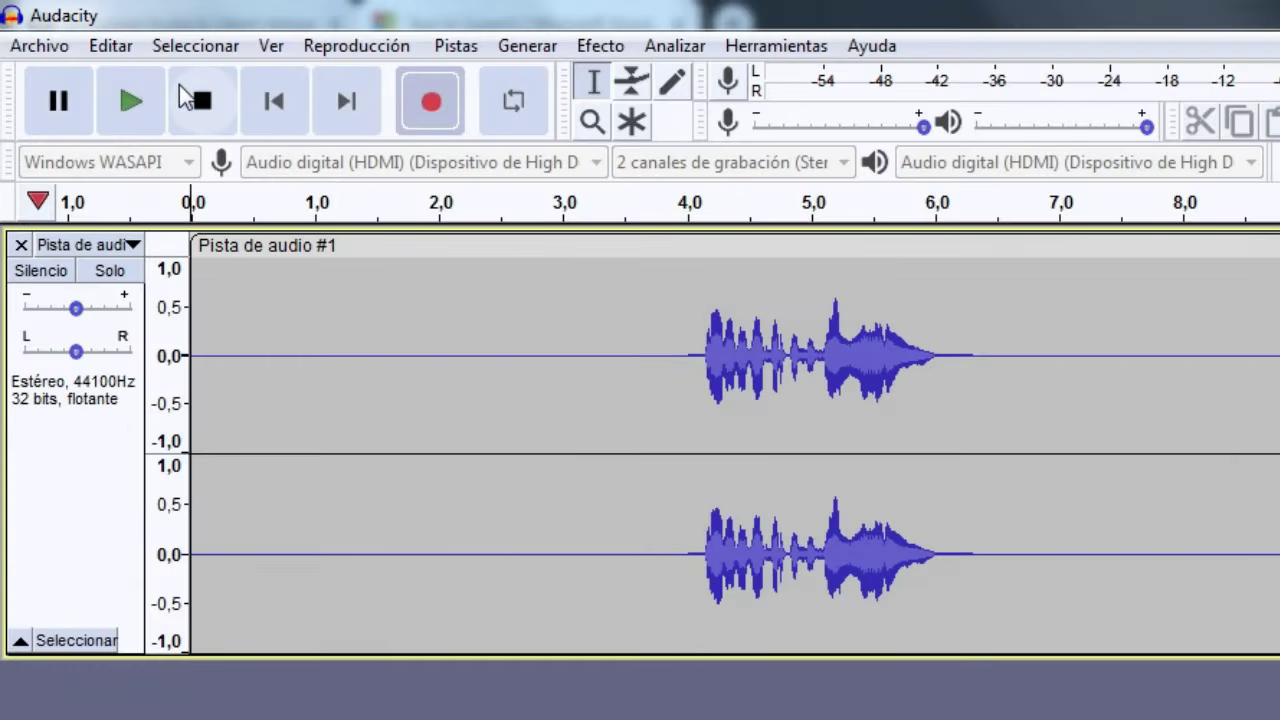
left_click(210, 100)
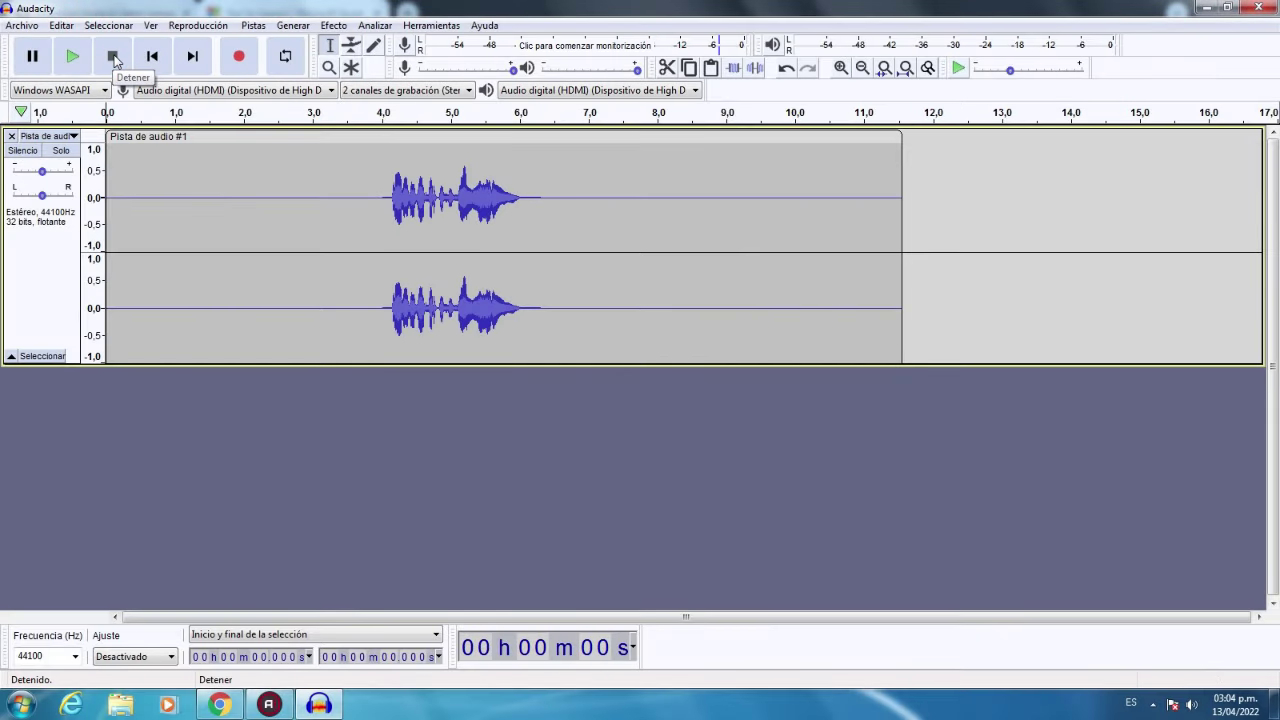
Trim the silence after and before the recorded speech so the clip starts at the beginning of the track
left_click_drag(973, 346, 1279, 346)
key("Delete")
left_click_drag(386, 205, 105, 212)
key("Delete")
left_click(49, 266)
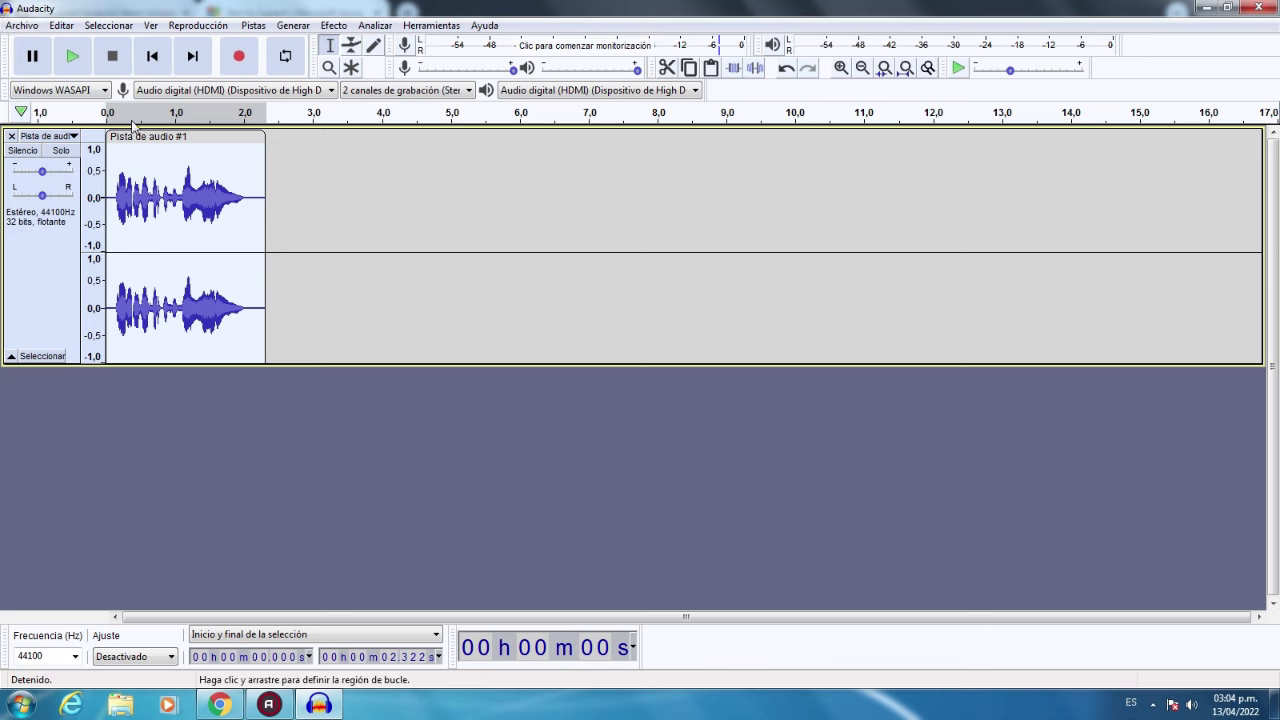
left_click(49, 268)
left_click(49, 268)
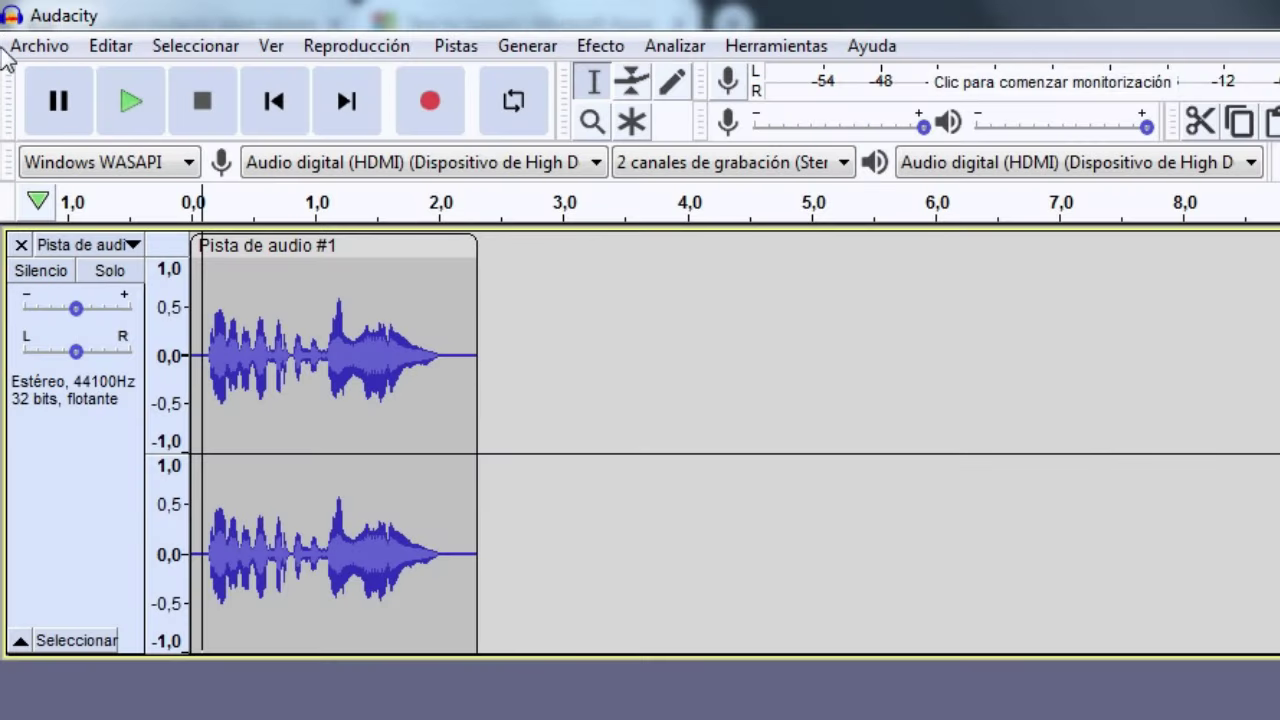
Export the audio as an MP3 named "Prueba de voz artificial 1" to the desktop (Escritorio) with quality Brutal, 320 kbps
left_click(19, 26)
mouse_move(136, 258)
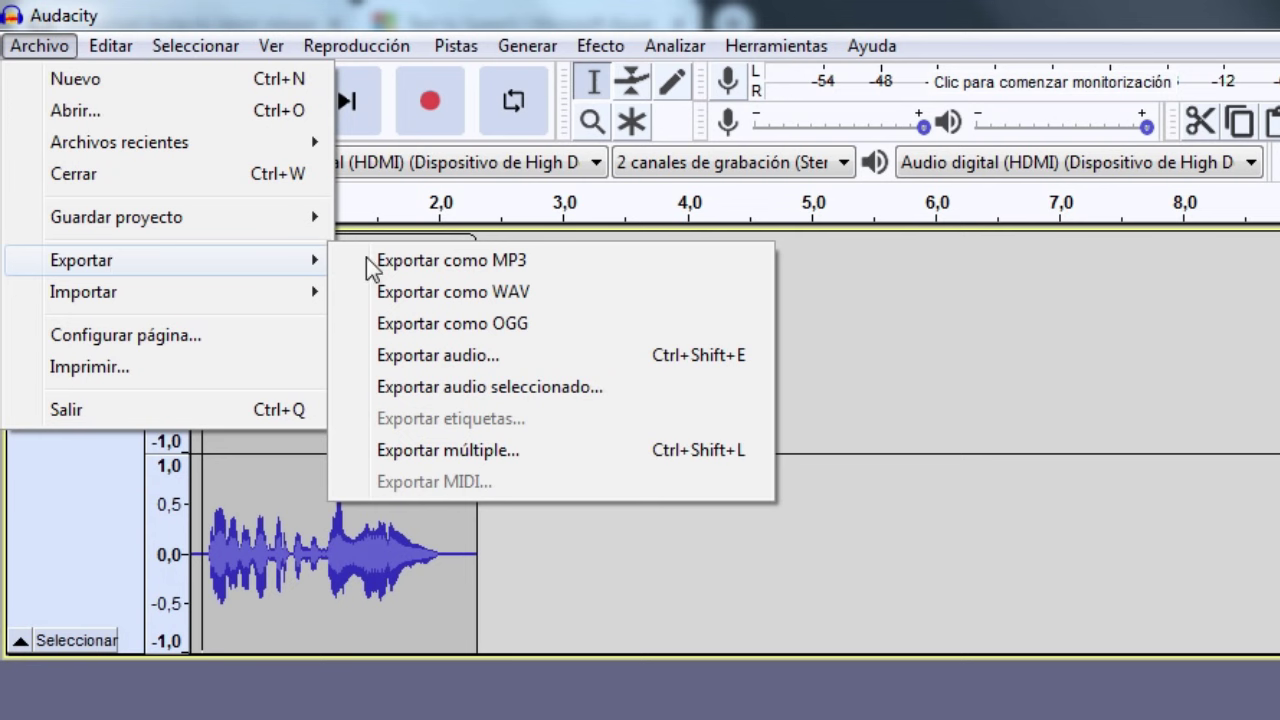
left_click(476, 262)
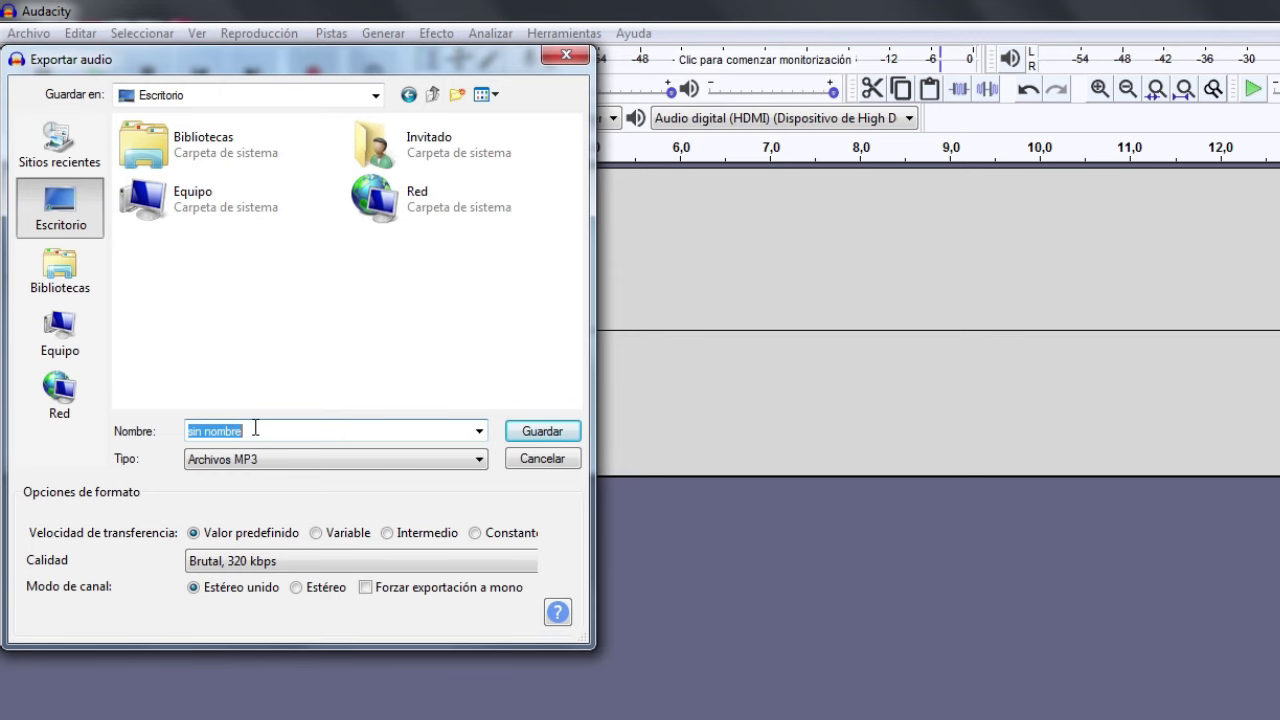
type("Prueba de voz artificial 1")
left_click_drag(316, 431, 208, 467)
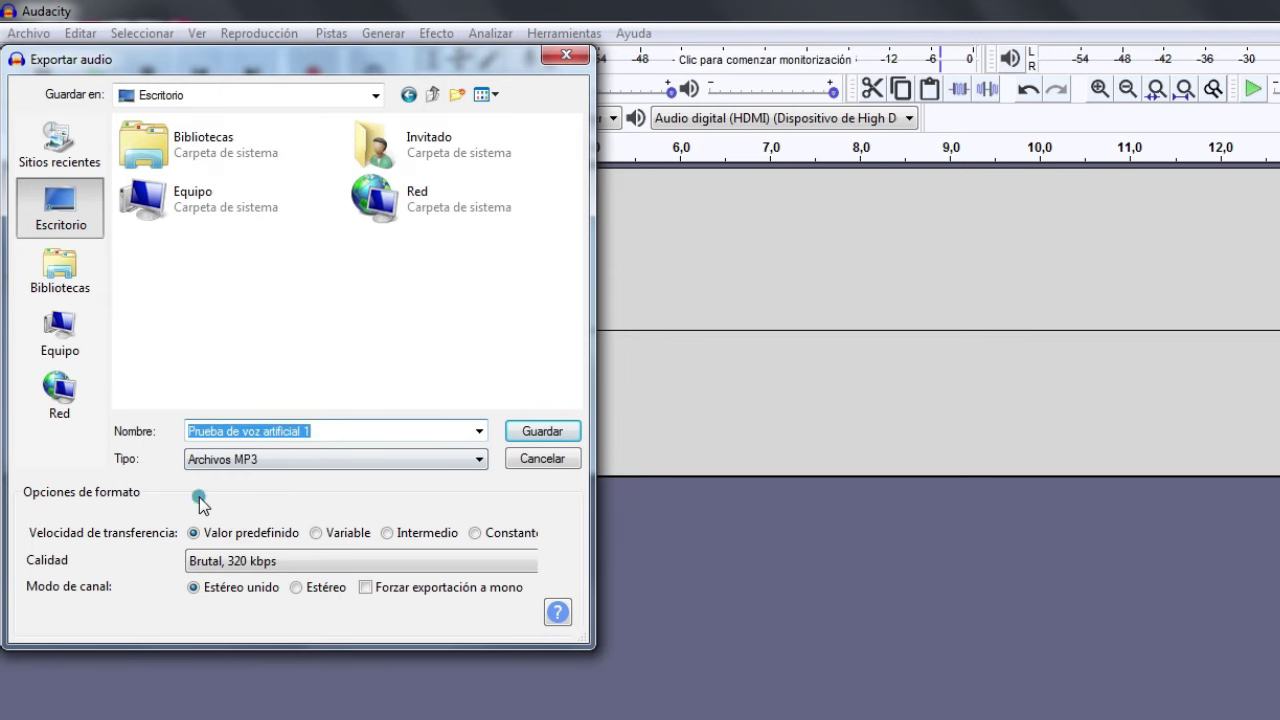
left_click(250, 563)
left_click(238, 584)
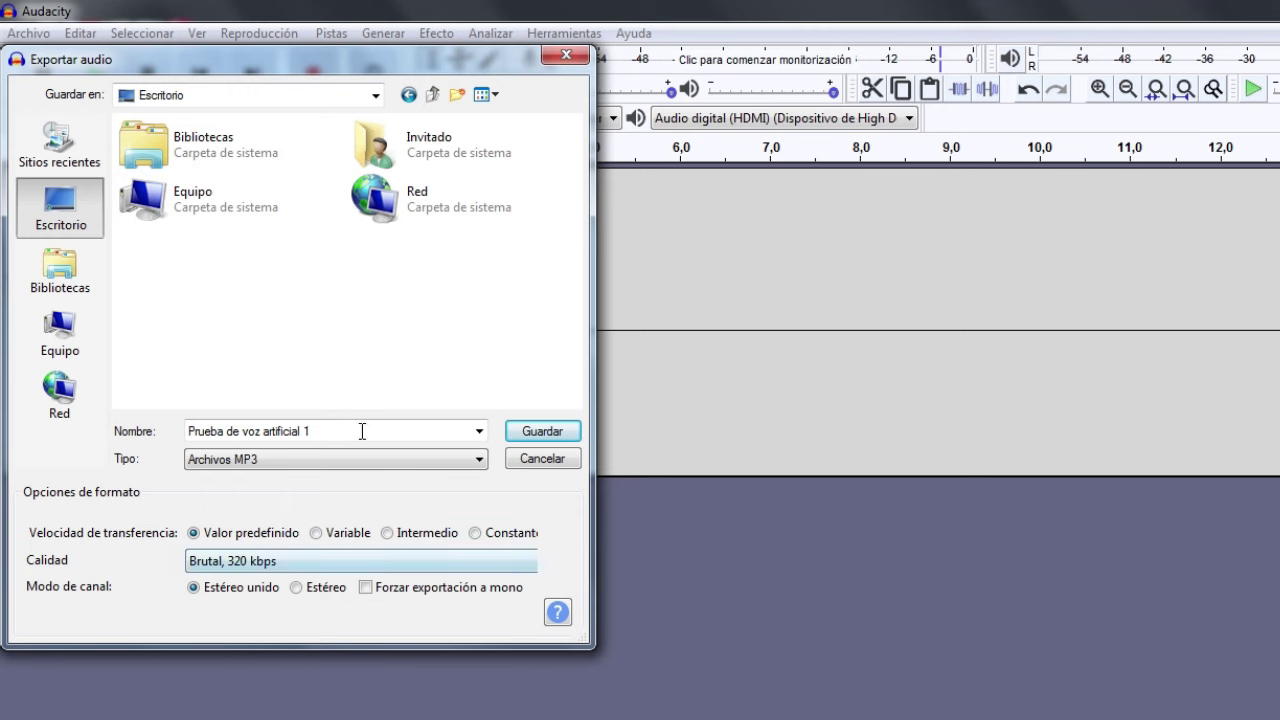
left_click(537, 432)
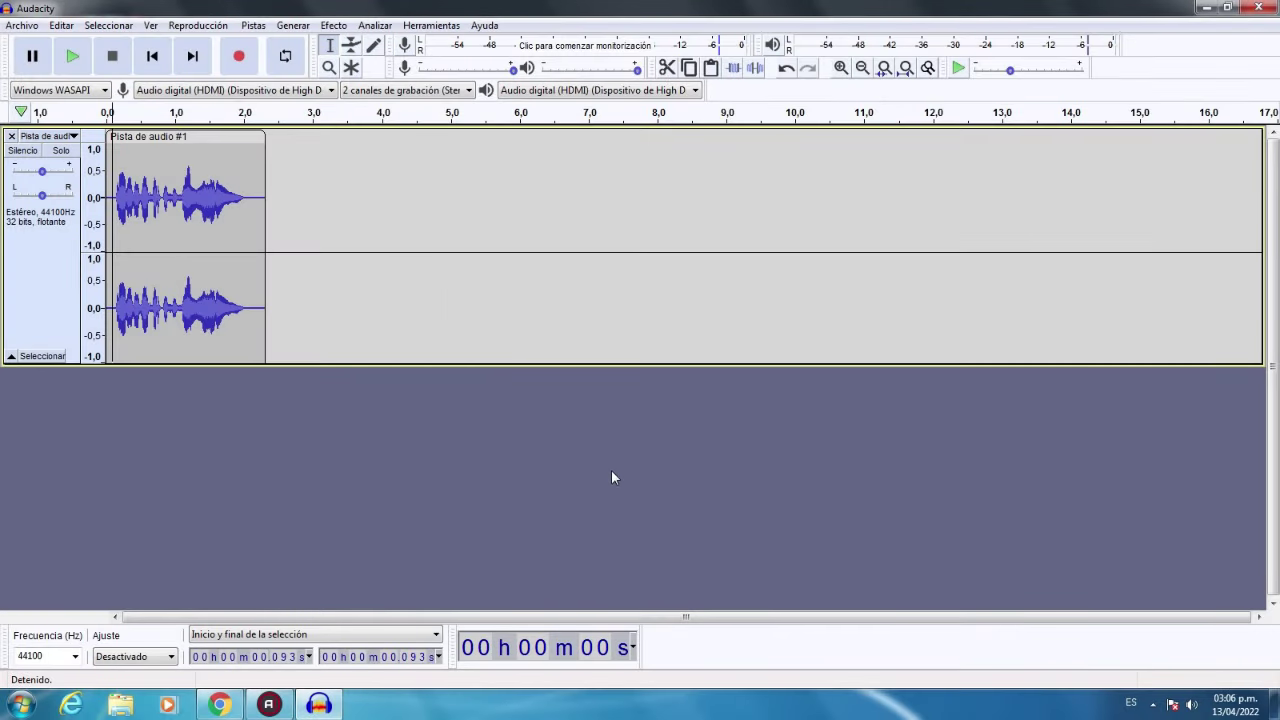
Minimize Audacity and move the exported MP3 file away from the shortcut column to an empty desktop area
left_click(1201, 8)
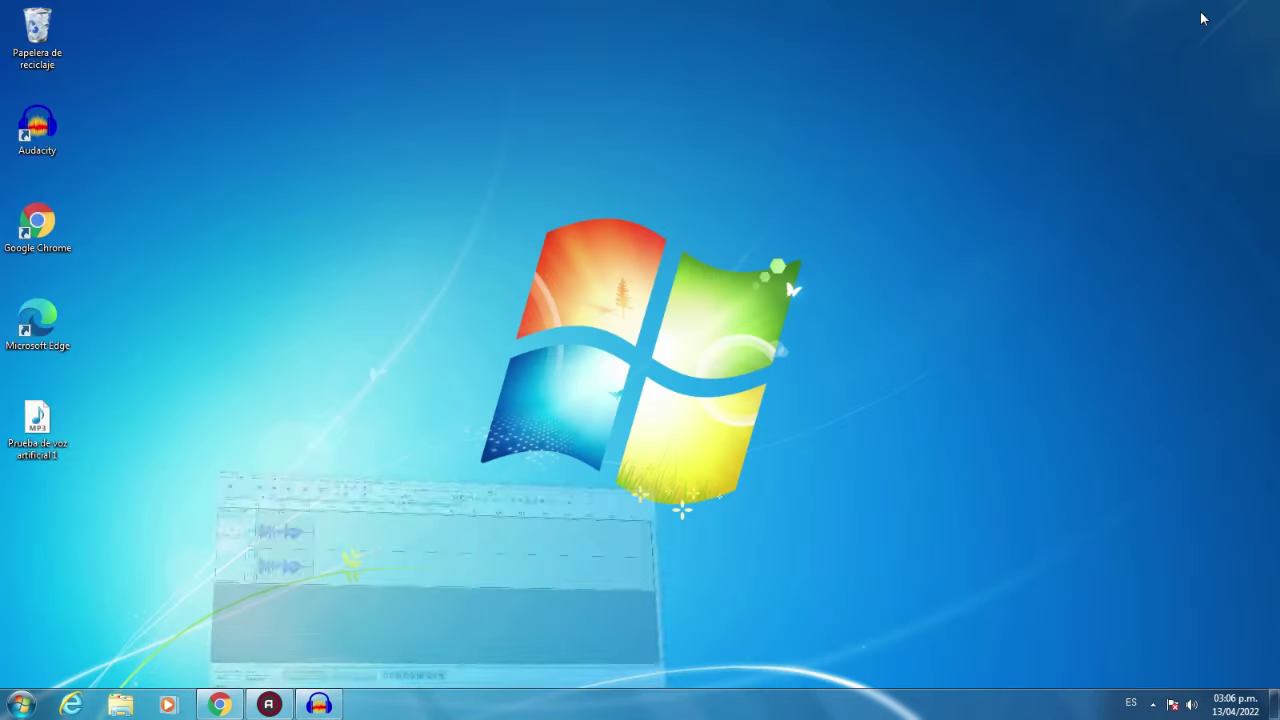
left_click_drag(36, 443, 412, 350)
left_click_drag(354, 262, 443, 362)
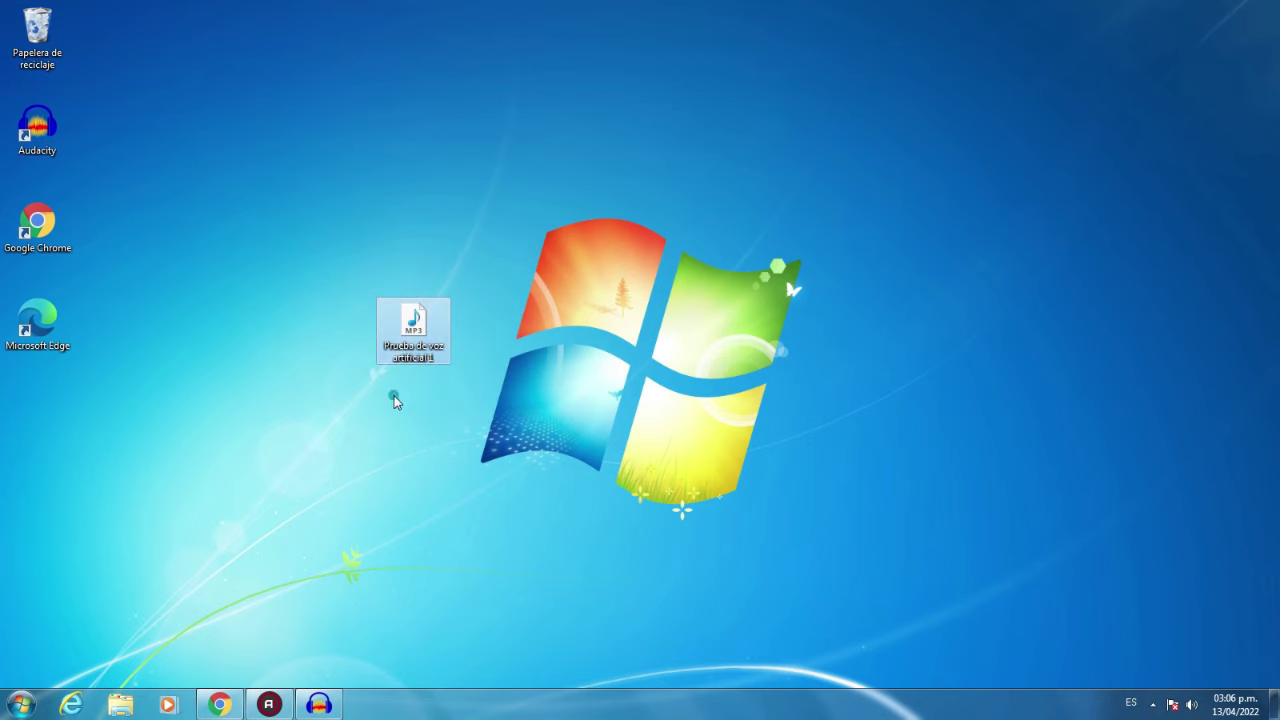
Play the exported MP3 in the media player, close the player and move the file to the desktop's upper middle
double_click(407, 330)
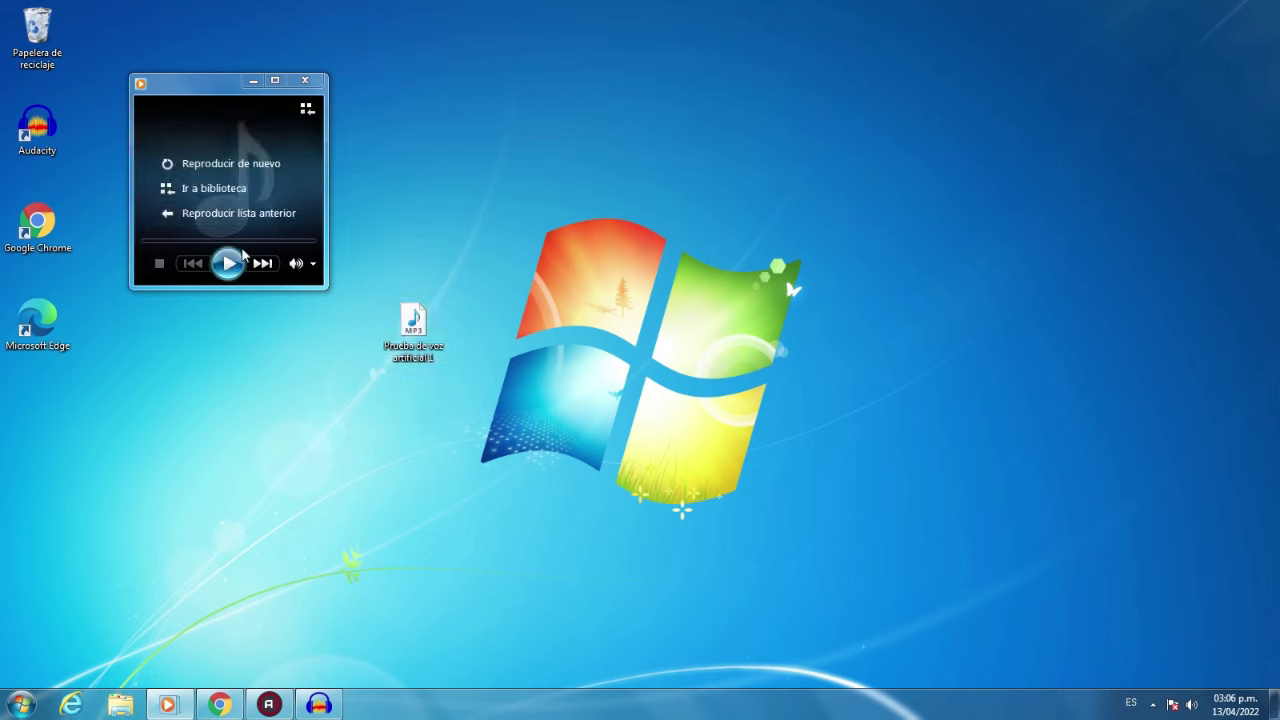
mouse_move(317, 271)
left_click(245, 290)
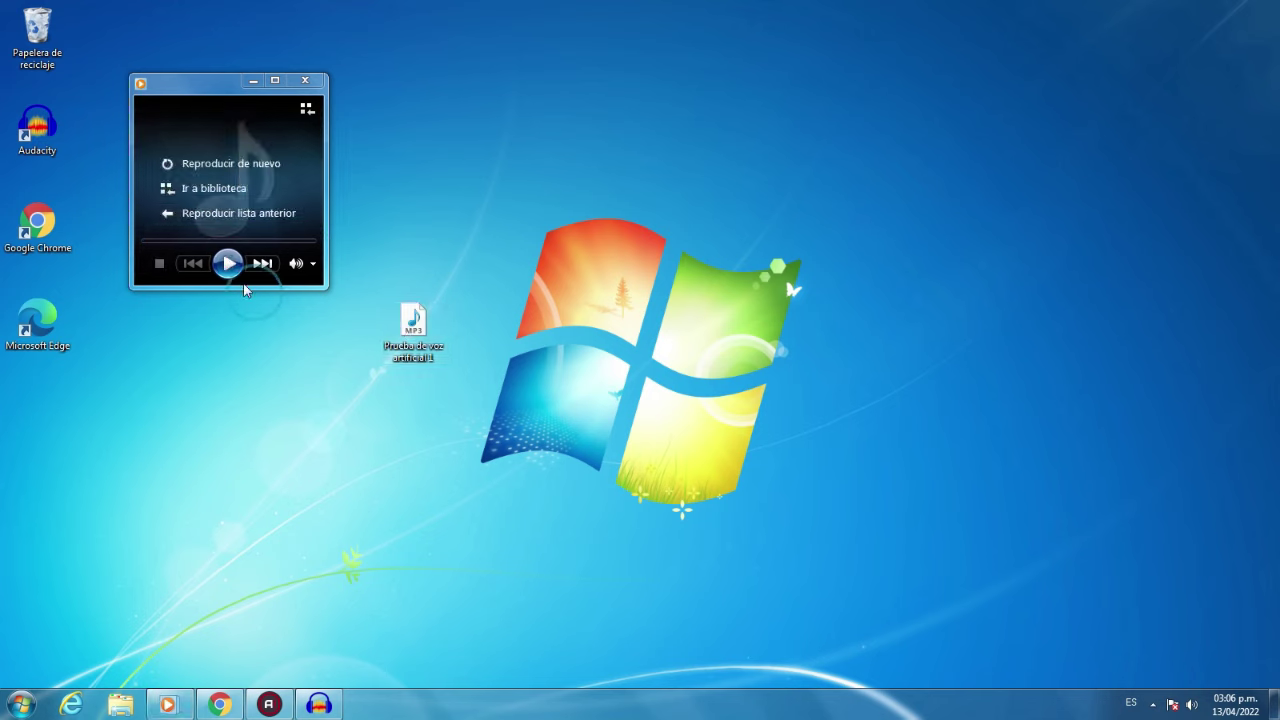
left_click(305, 80)
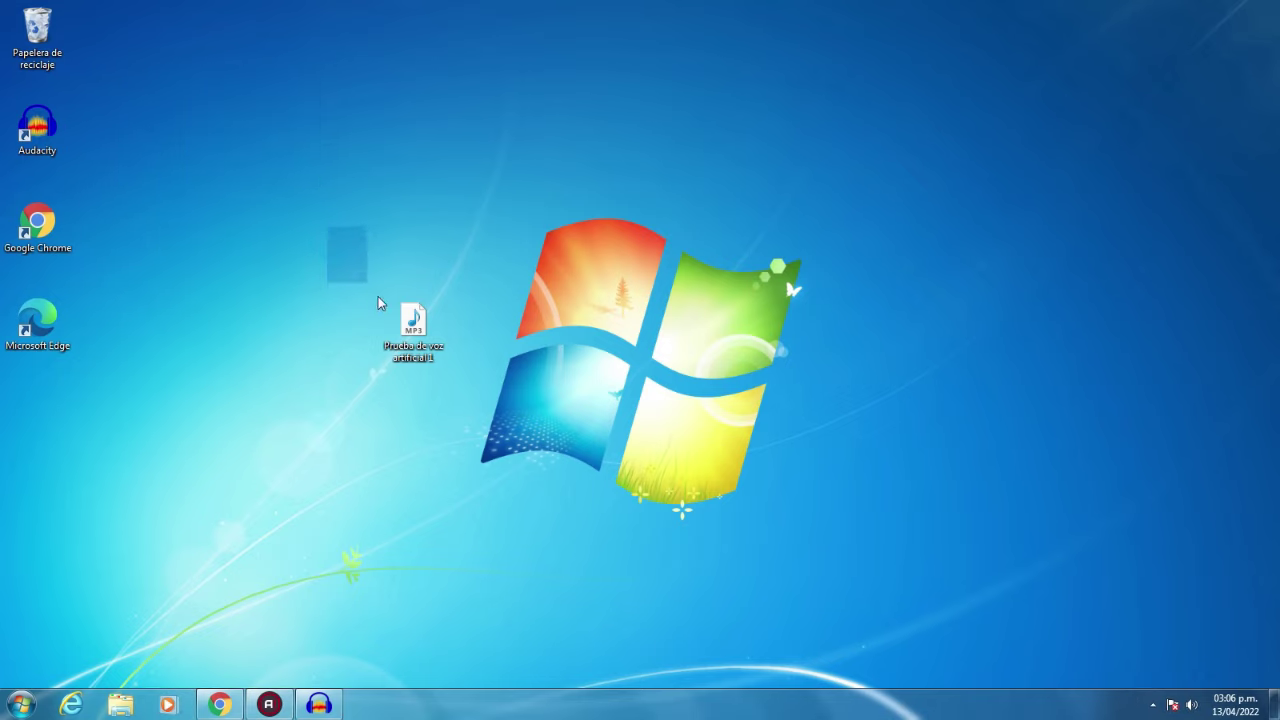
left_click_drag(423, 338, 651, 209)
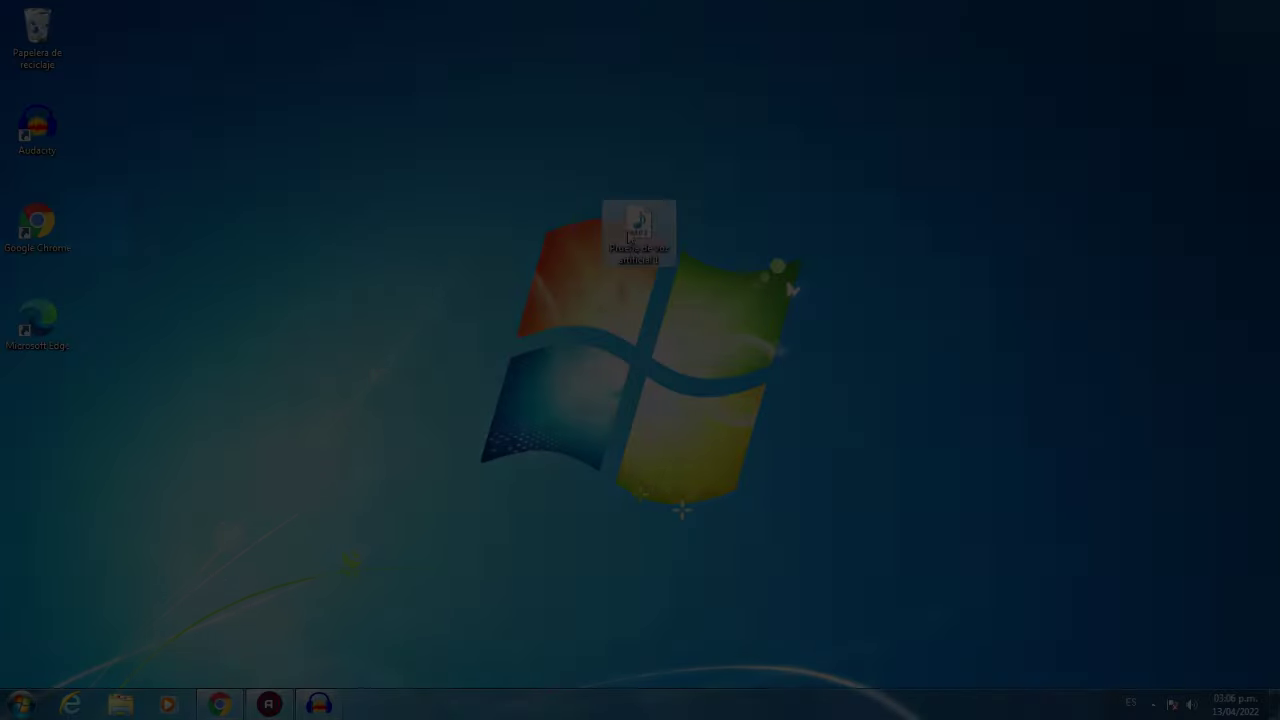